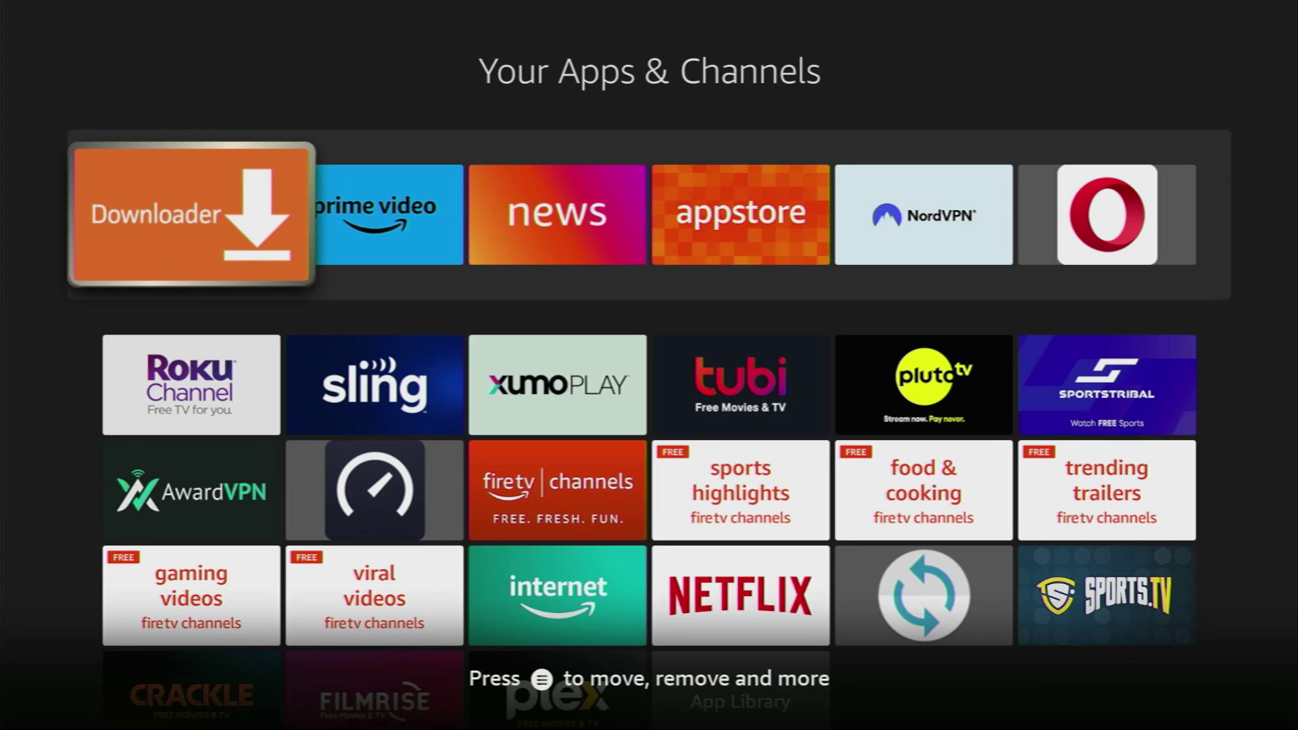
- Search 'dow' on the Find page and pick the Downloader suggestion
key("Escape")
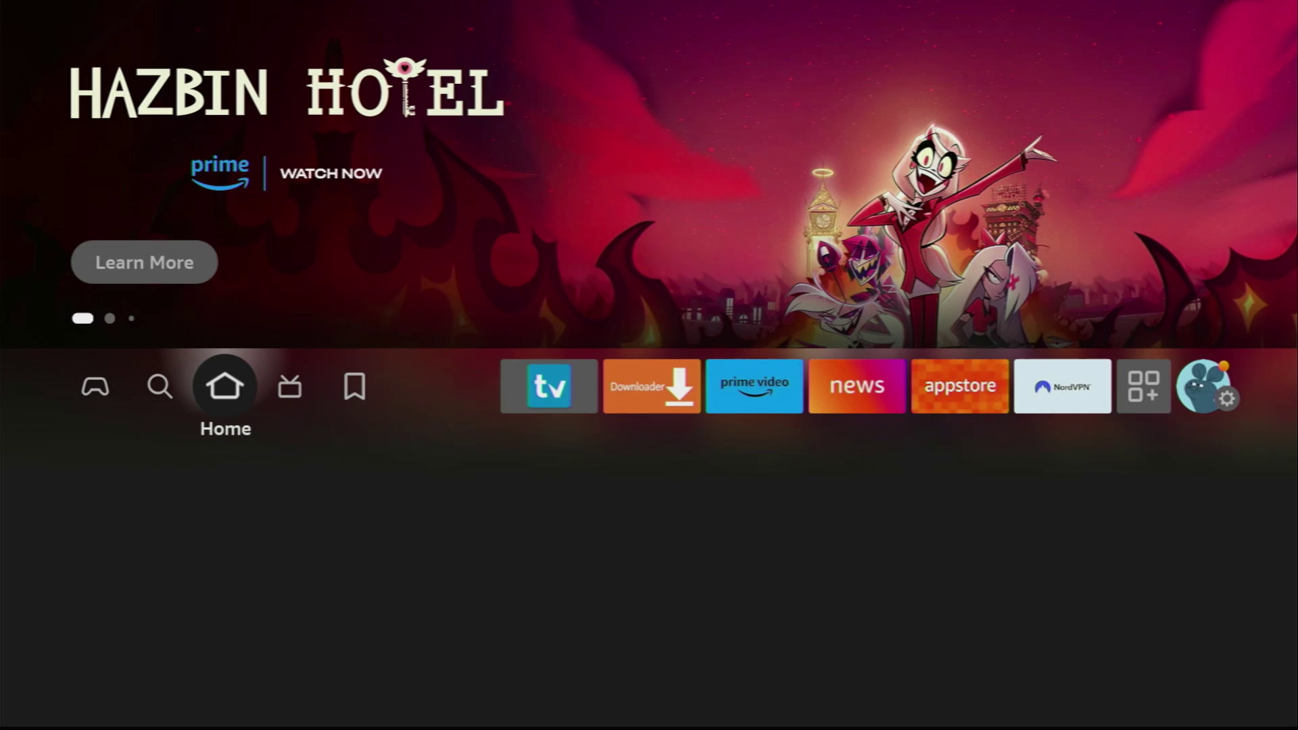
key("Left")
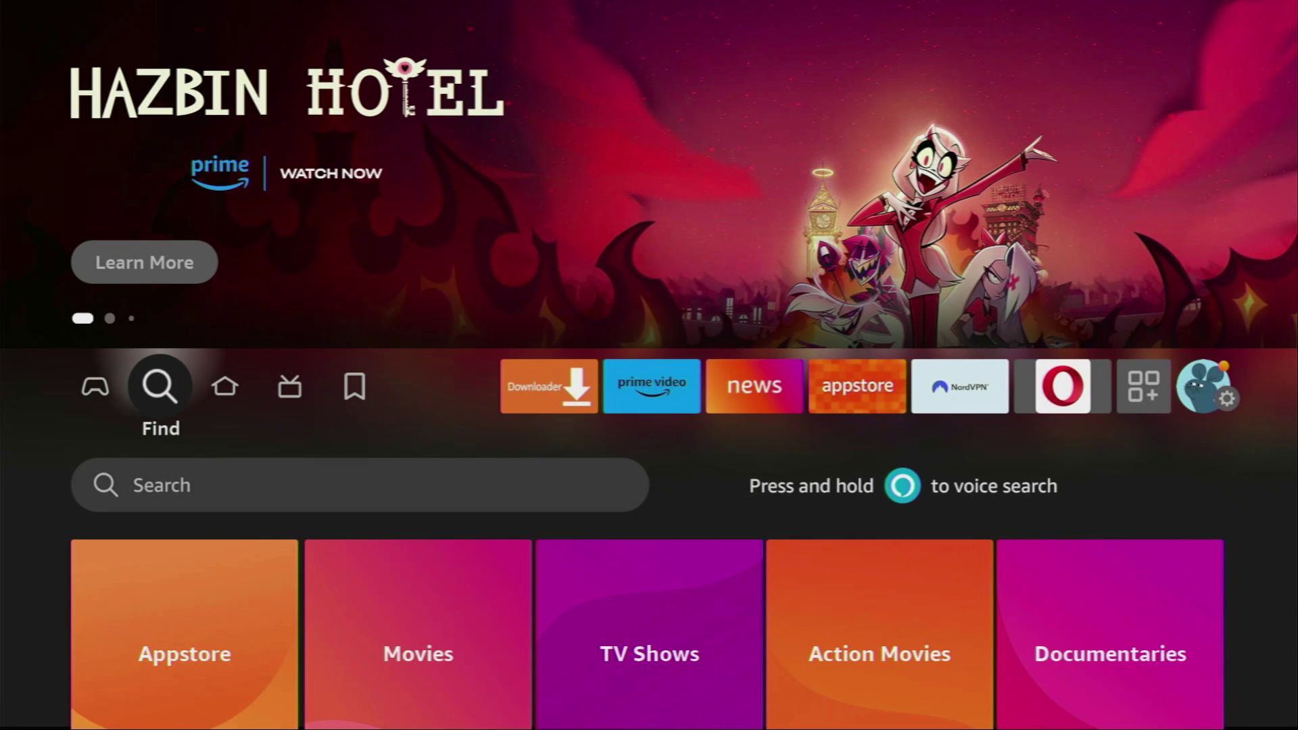
key("Down")
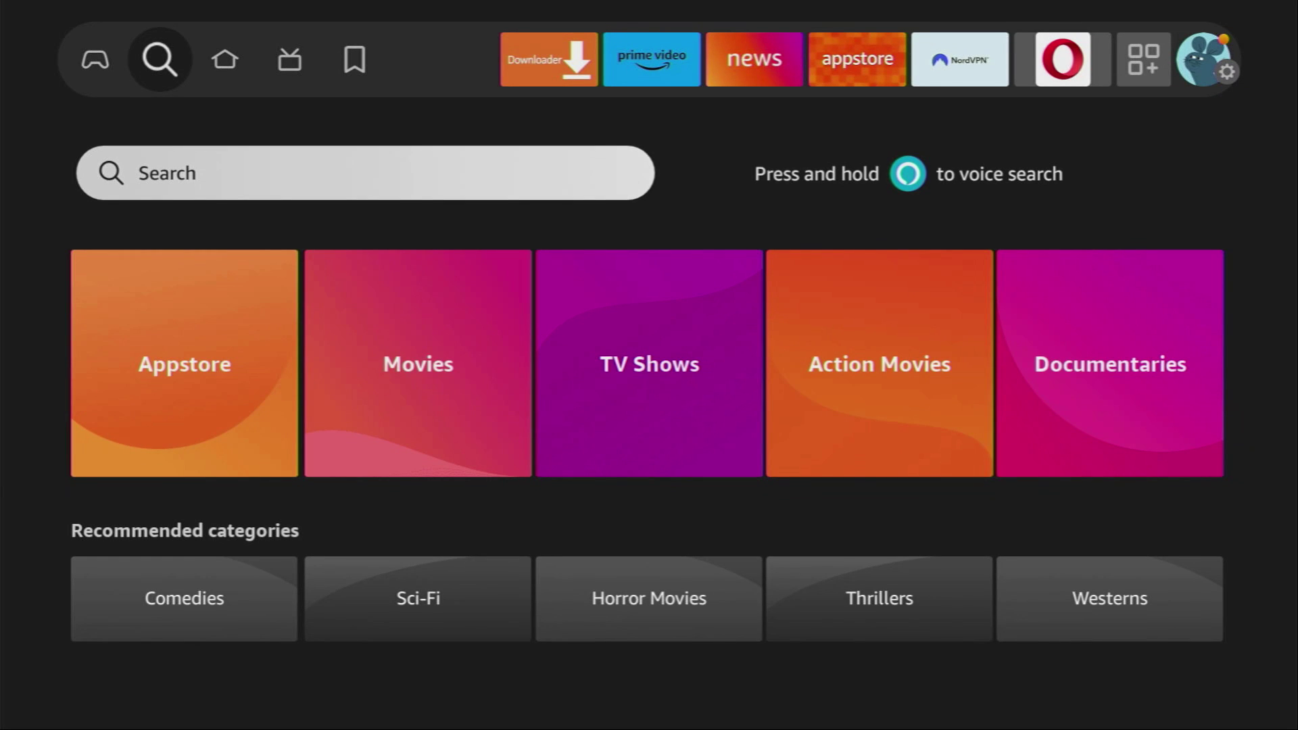
key("Return")
key("Right")
key("Right")
key("Right")
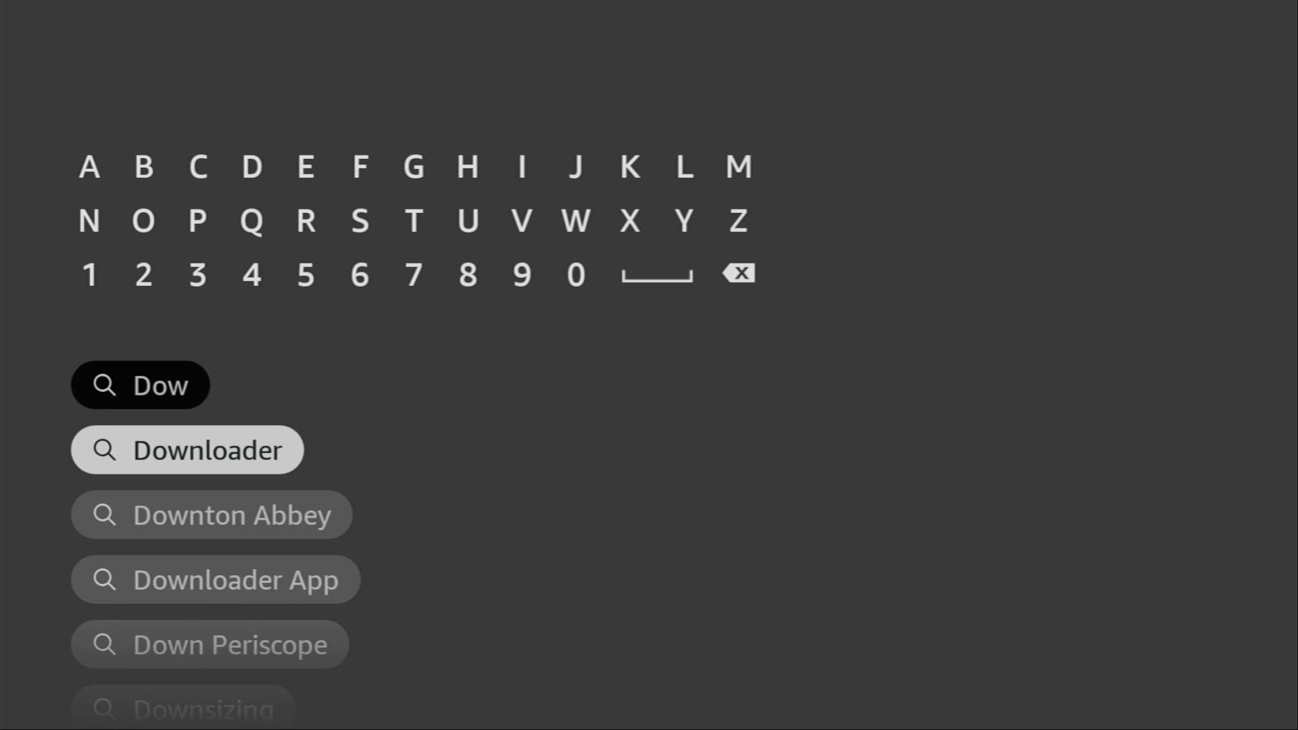
key("Return")
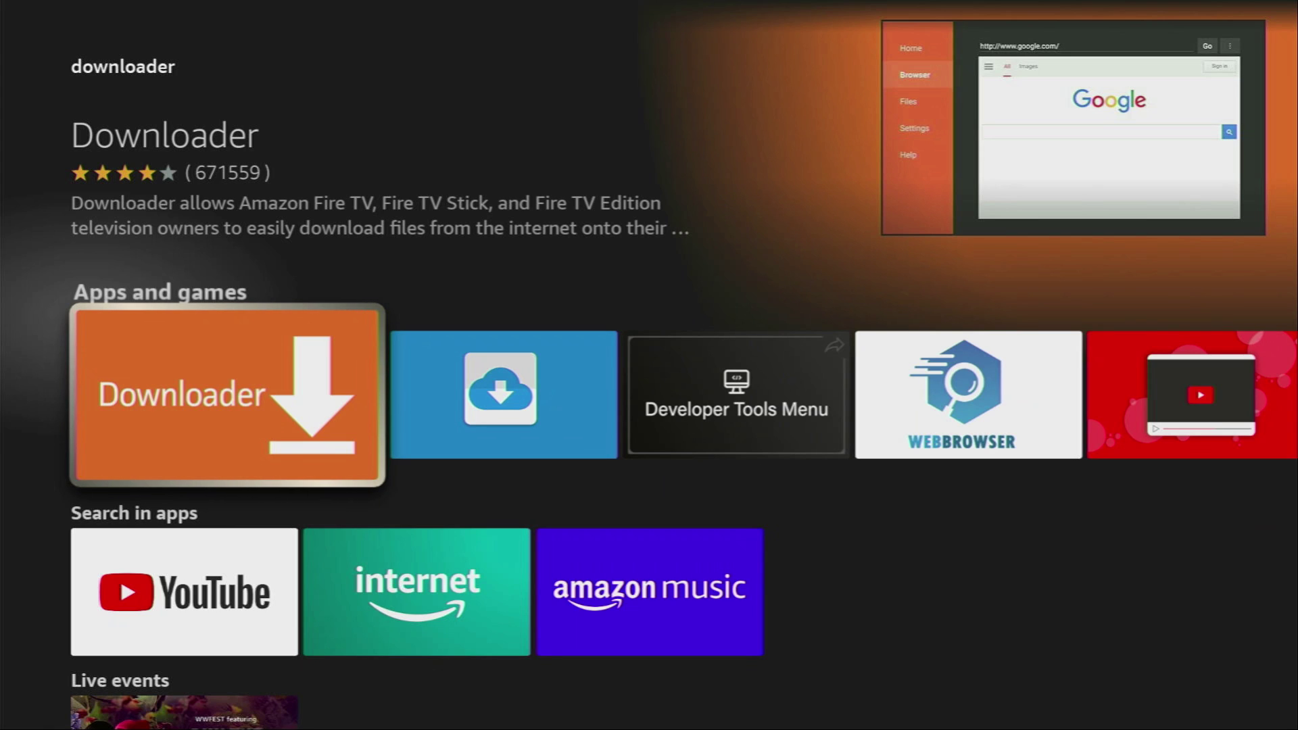
- Go from the home screen to the Settings gear and open My Fire TV
key("Home")
key("Right")
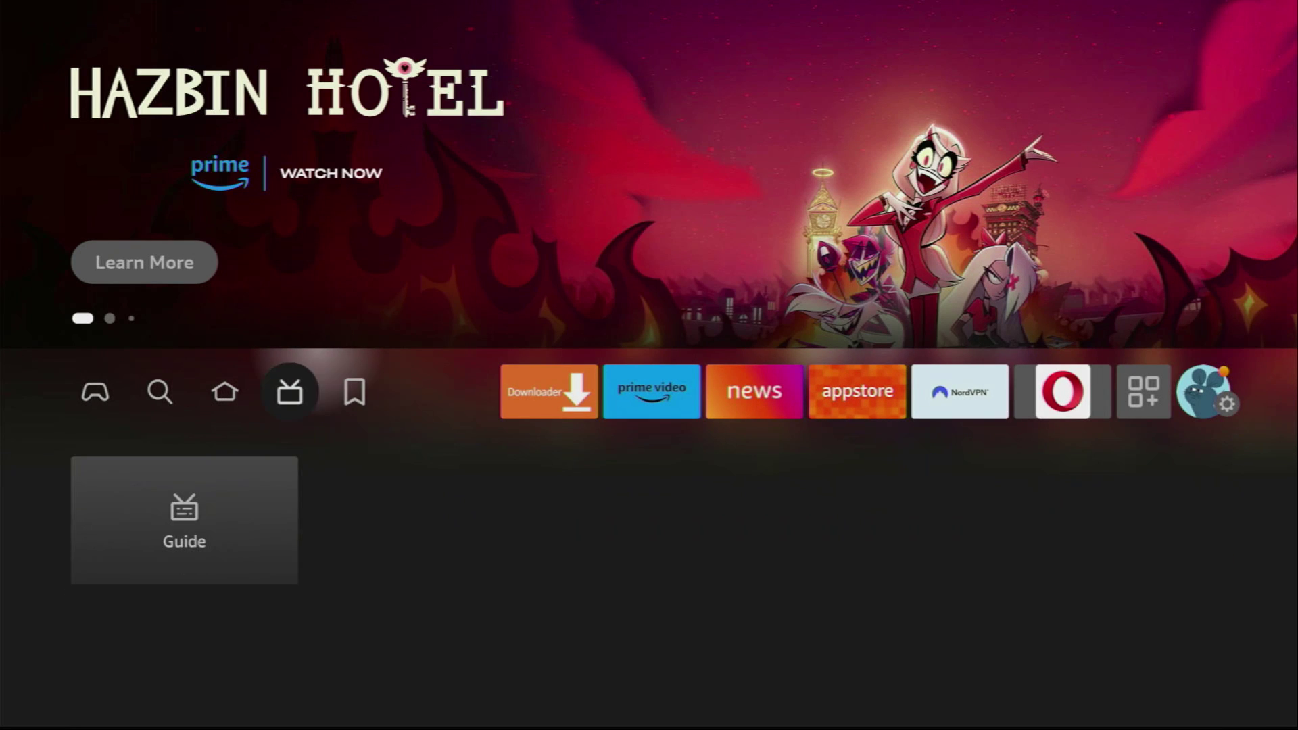
key("Right")
key("Right")
key("Right")
key("Right")
key("Right")
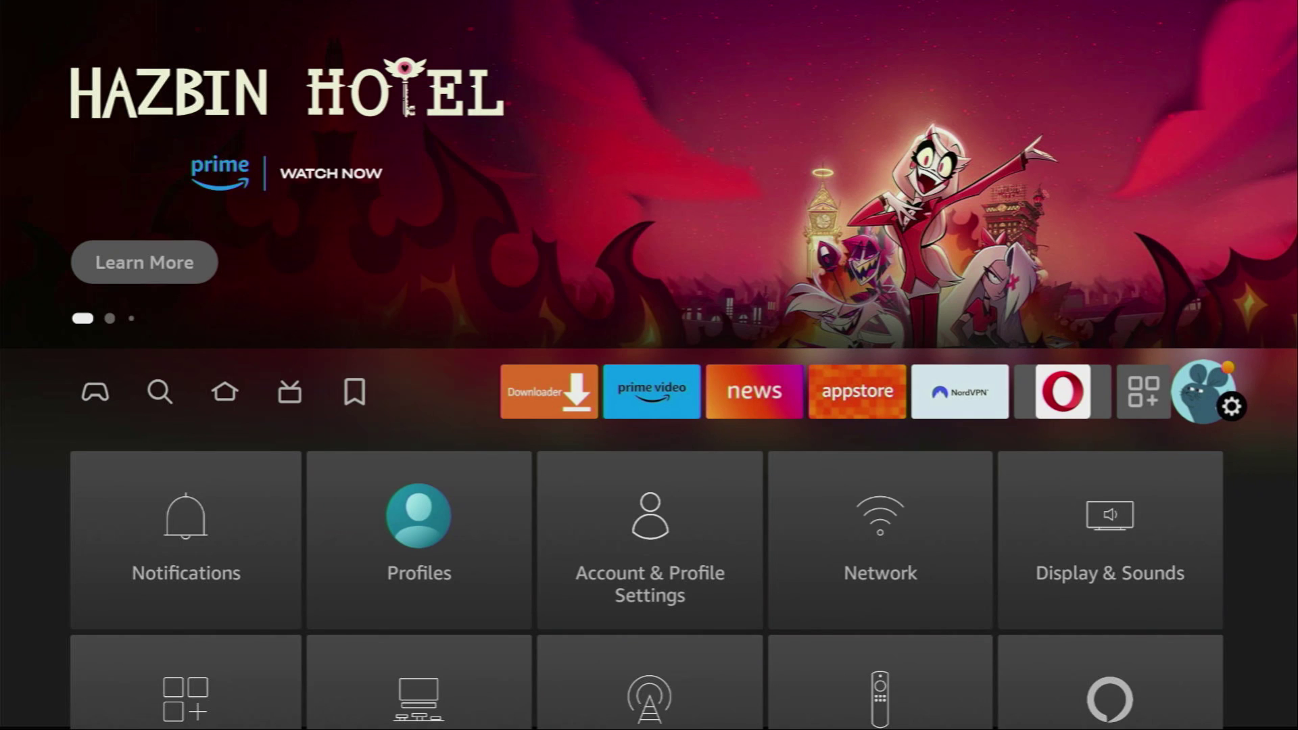
key("Down")
key("Down")
key("Down")
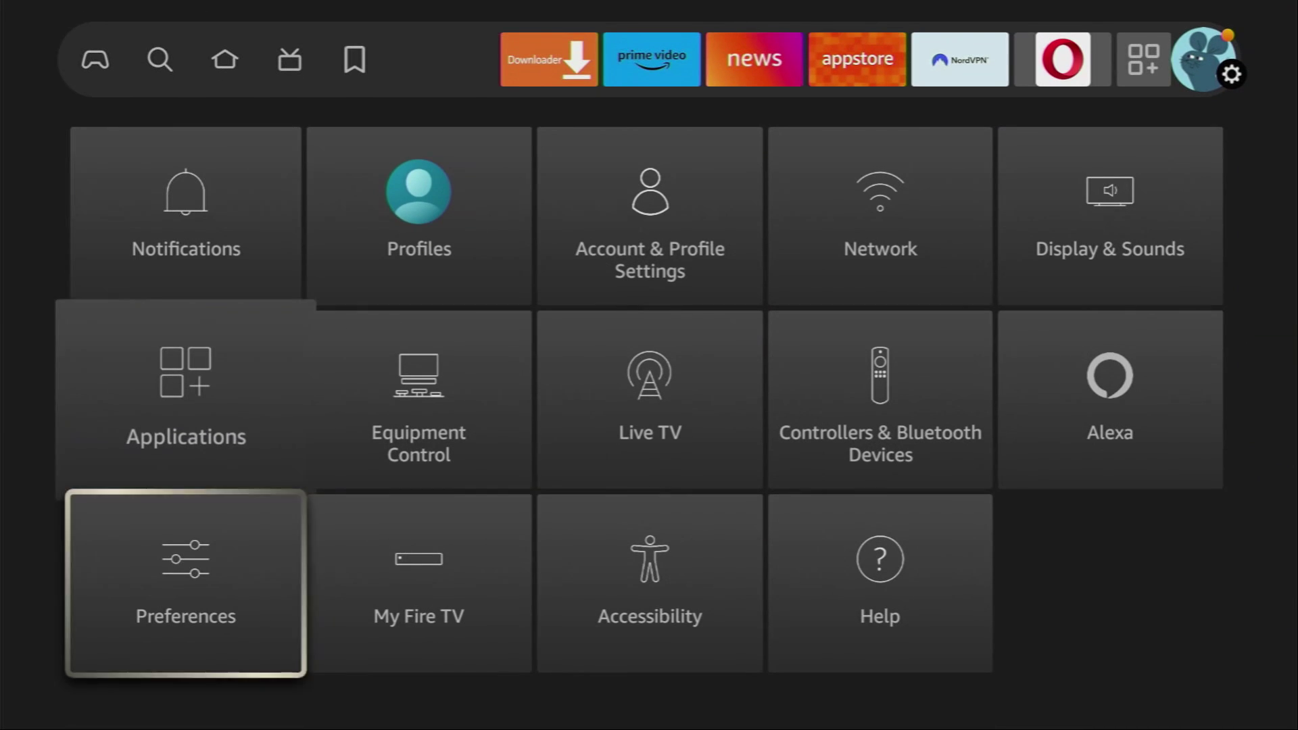
key("Right")
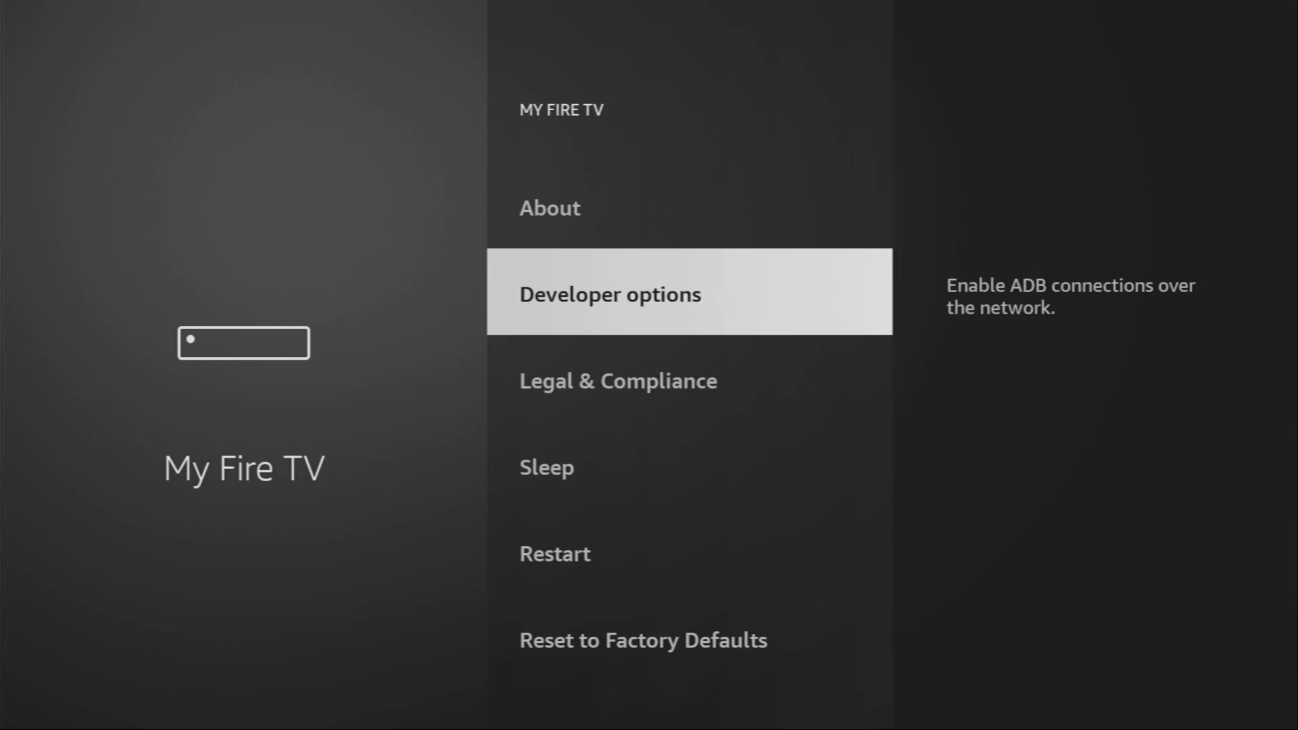
key("Up")
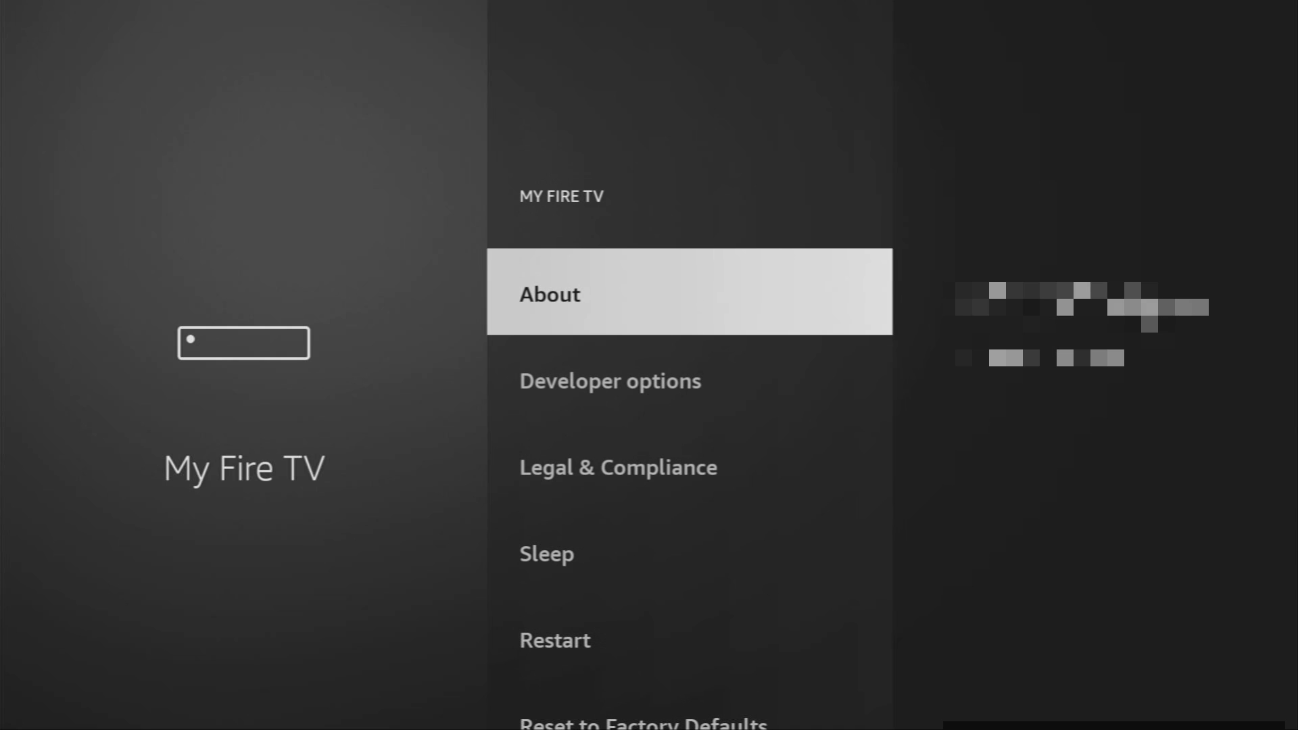
key("Return")
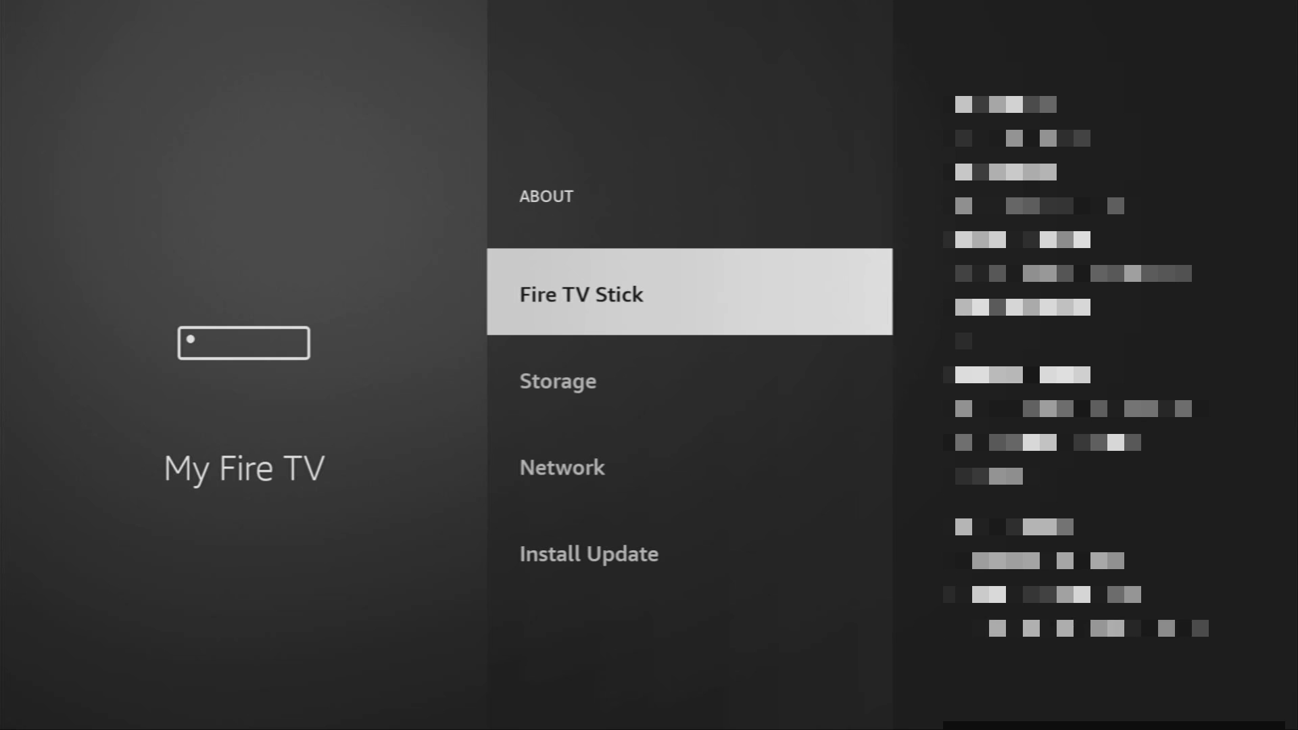
key("Return")
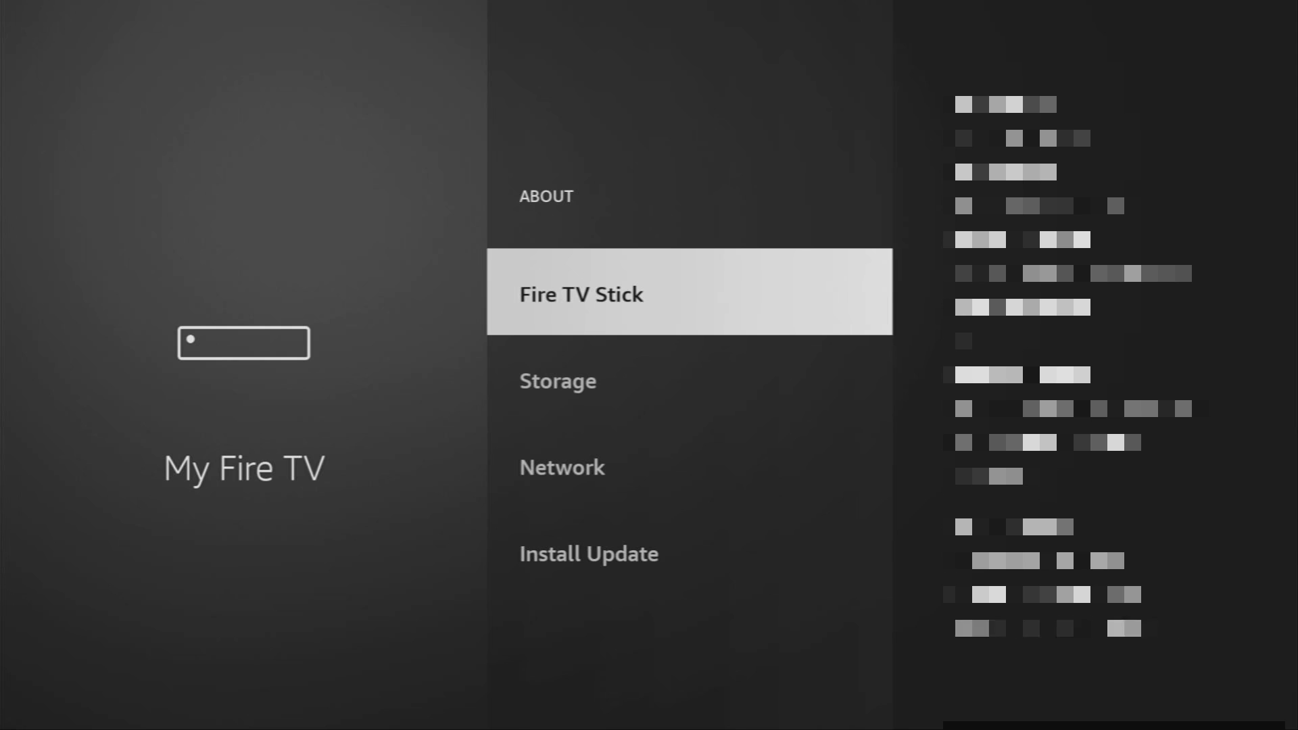
key("Escape")
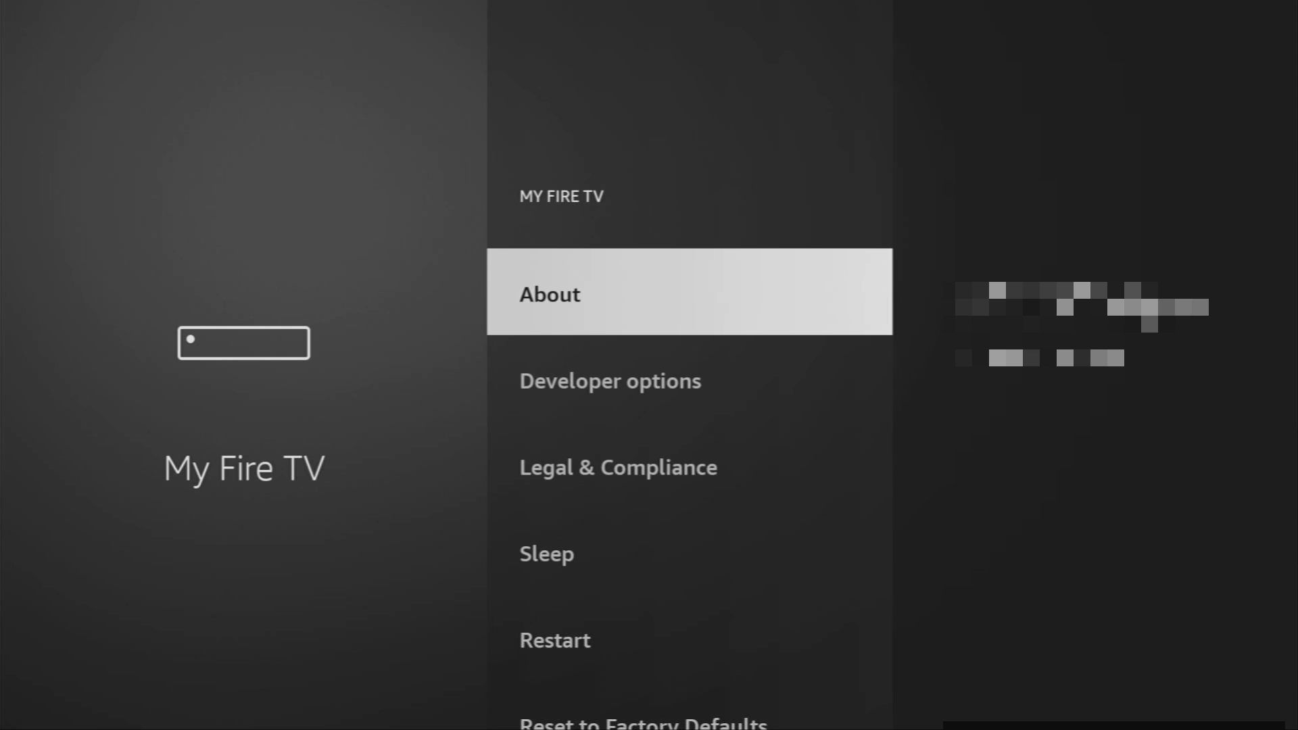
key("Down")
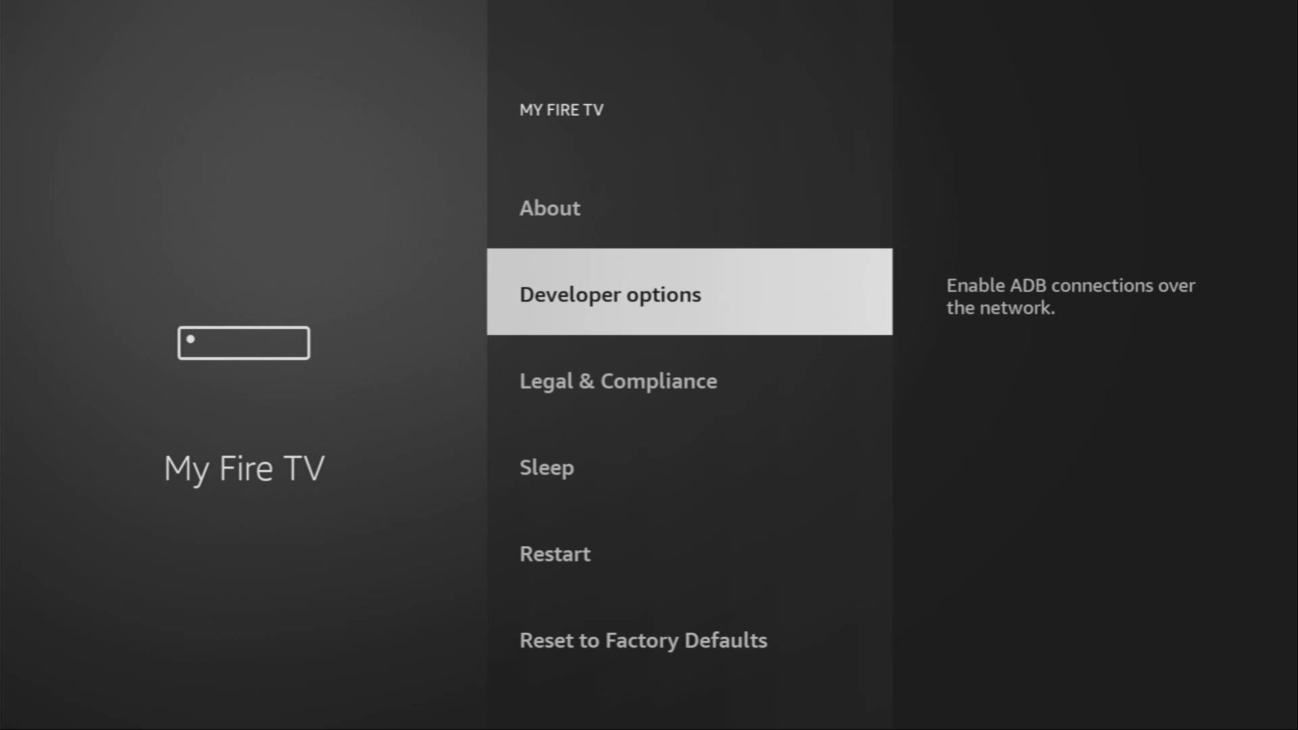
- Open Developer options > Install unknown apps and check that Downloader is ON
key("Return")
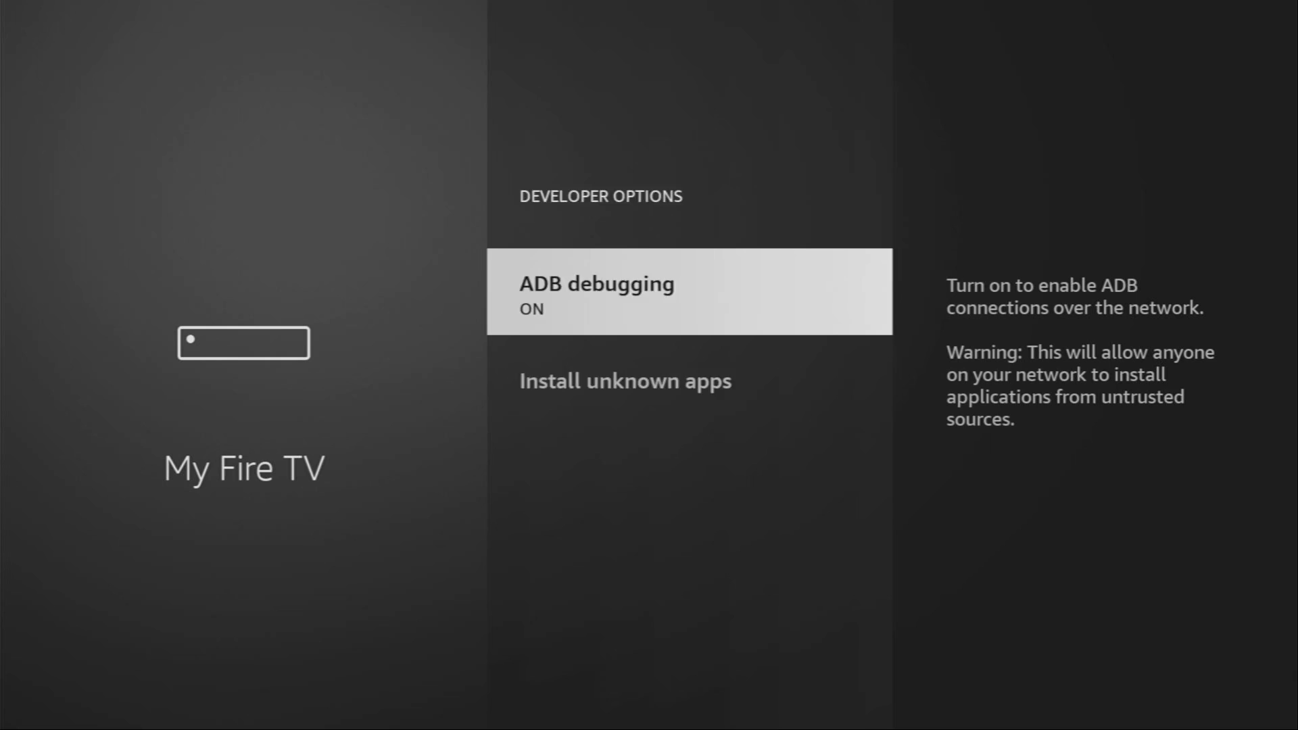
key("Down")
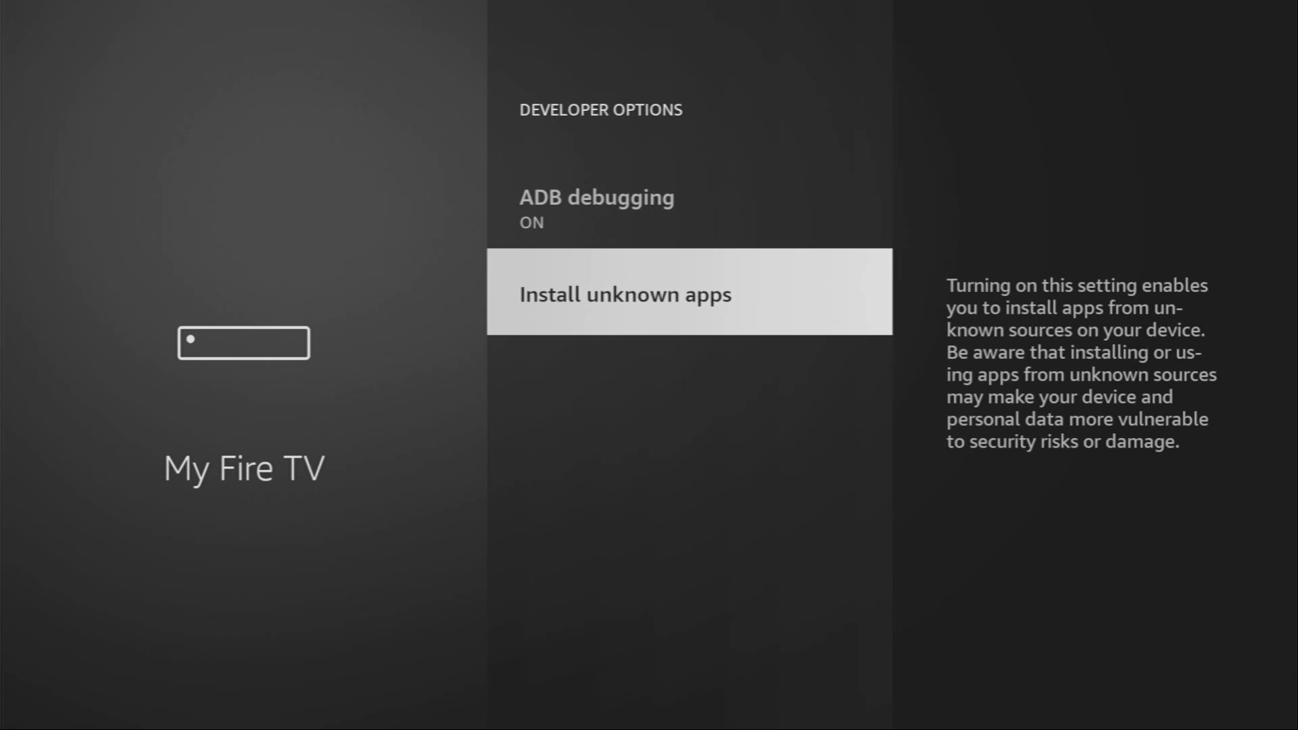
key("Return")
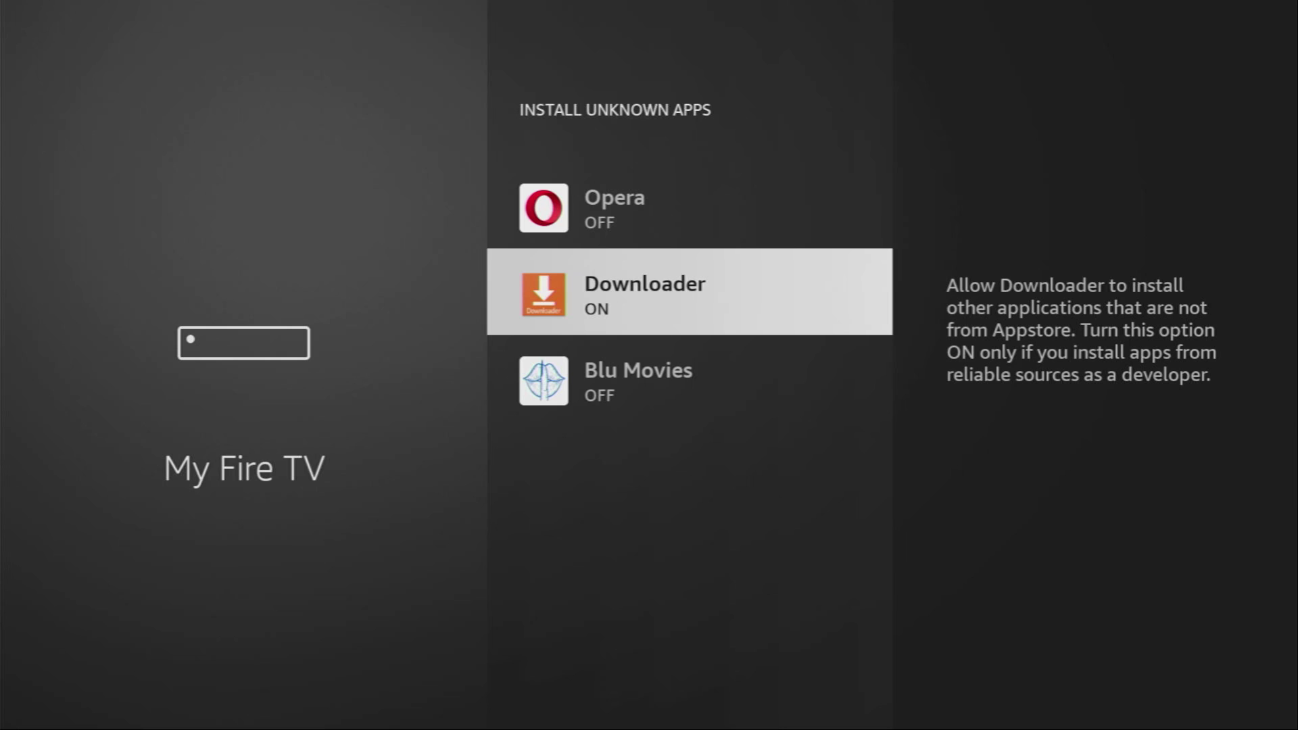
- Open NordVPN from the apps list and connect to the Australia server
key("Home")
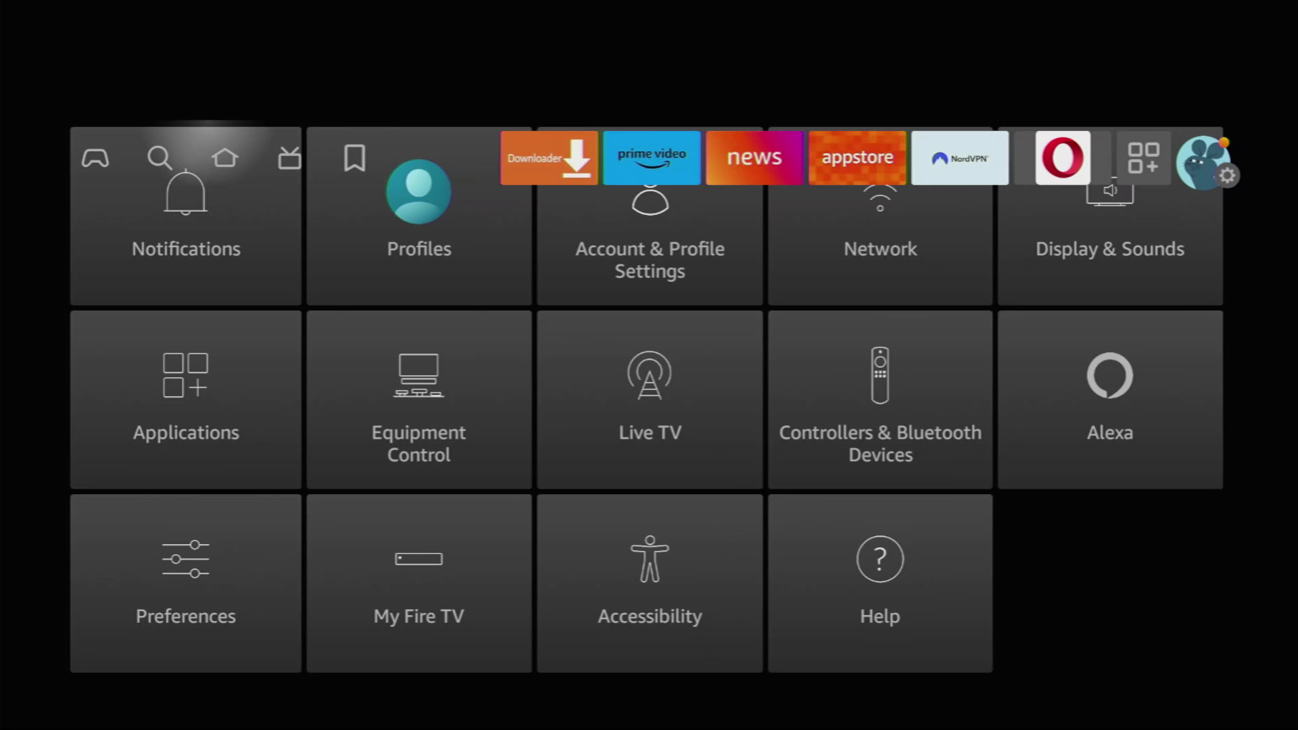
key("Right")
key("Right")
key("Right")
key("Right")
key("Right")
key("Right")
key("Right")
key("Right")
key("Right")
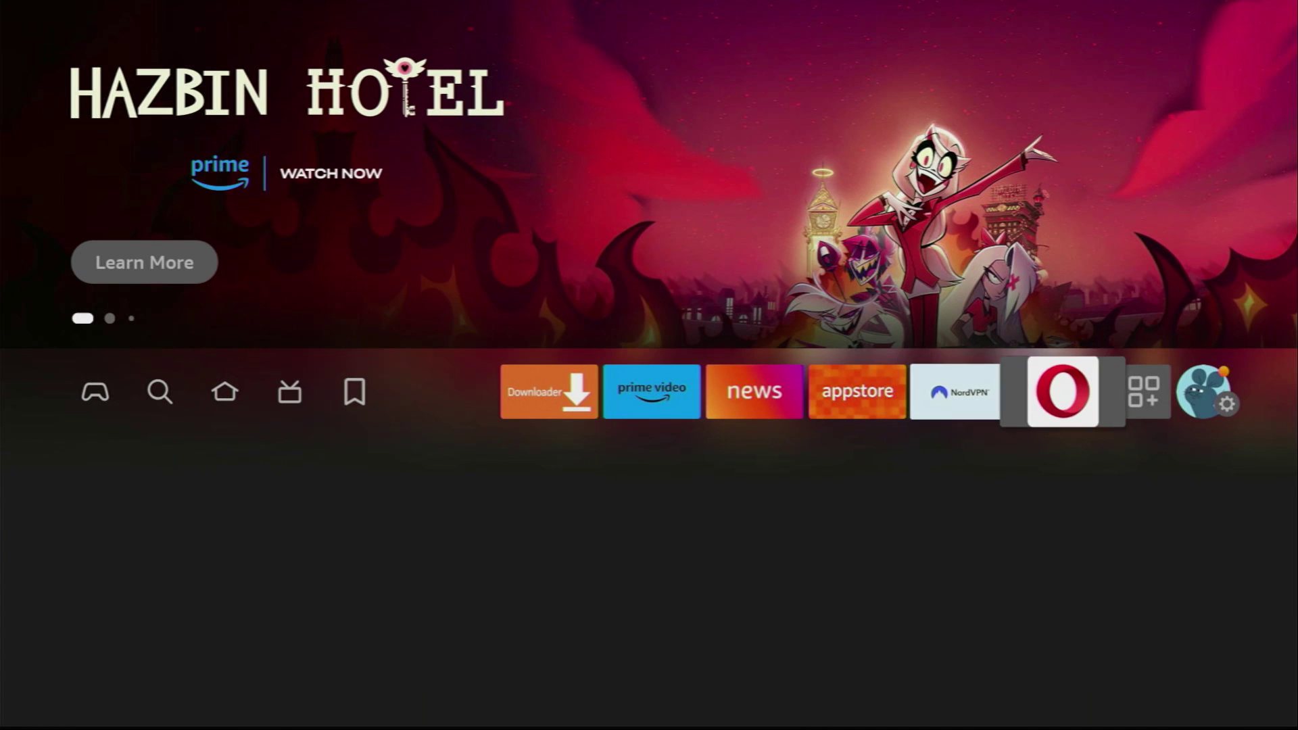
key("Return")
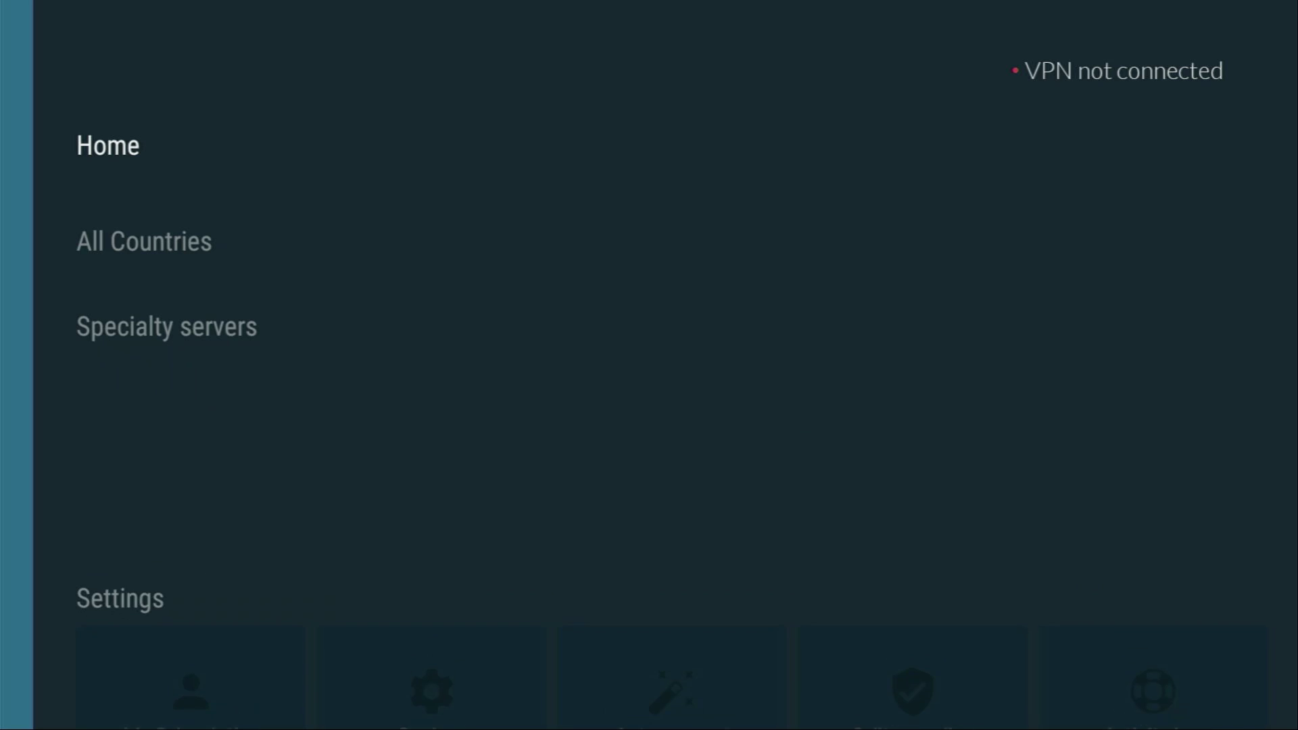
key("Down")
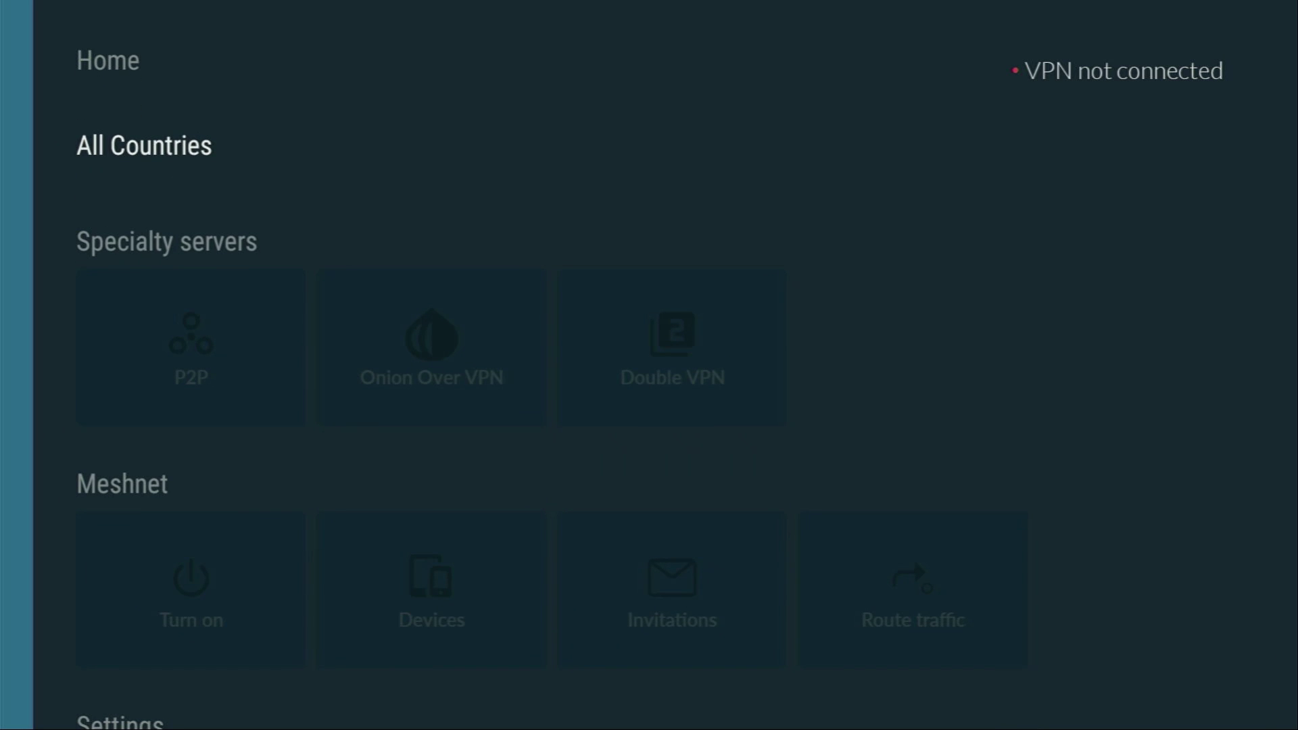
key("Down")
key("Down")
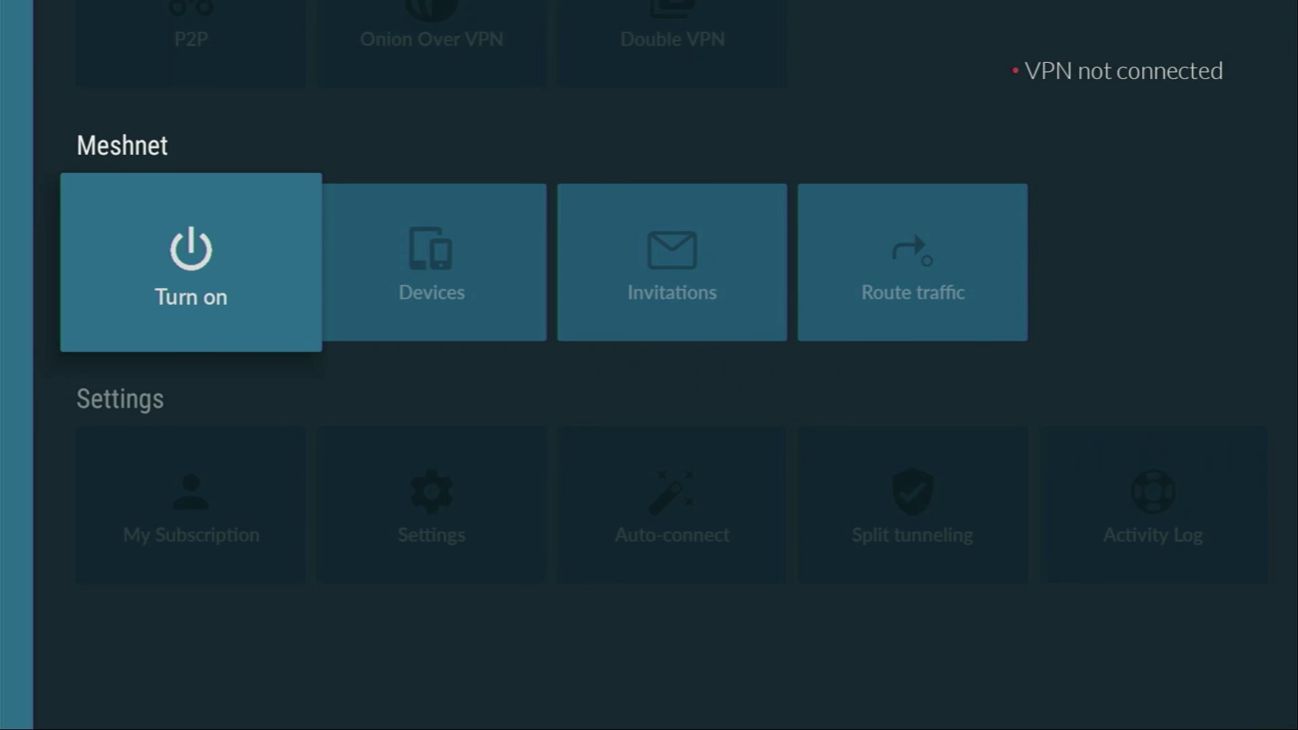
key("Up")
key("Up")
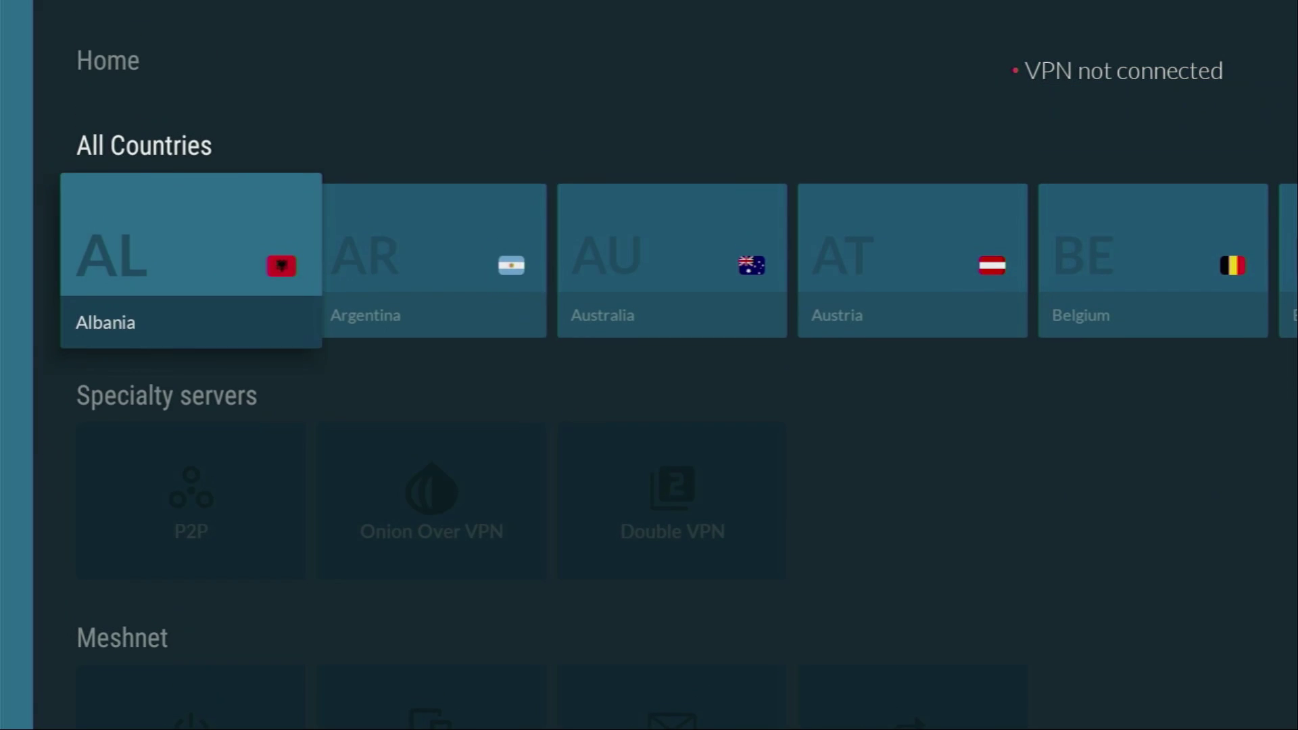
key("Right")
key("Right")
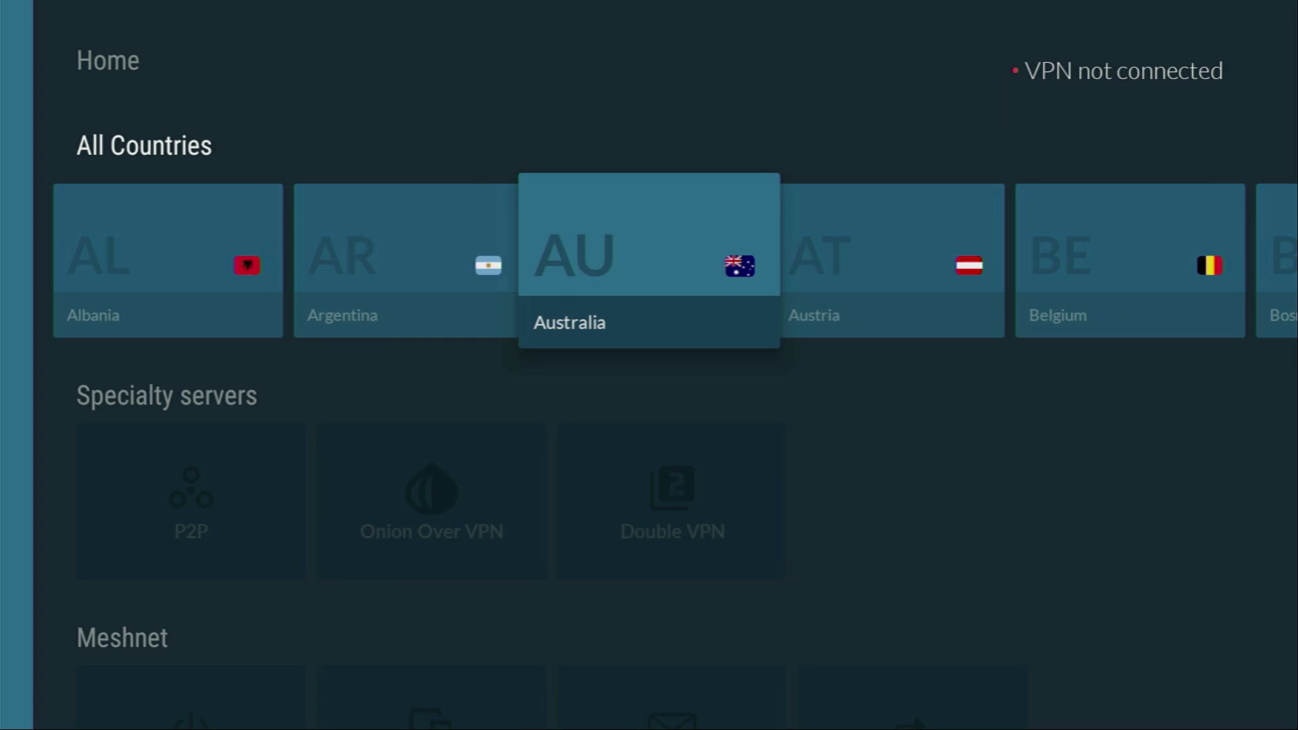
key("Right")
key("Left")
key("Return")
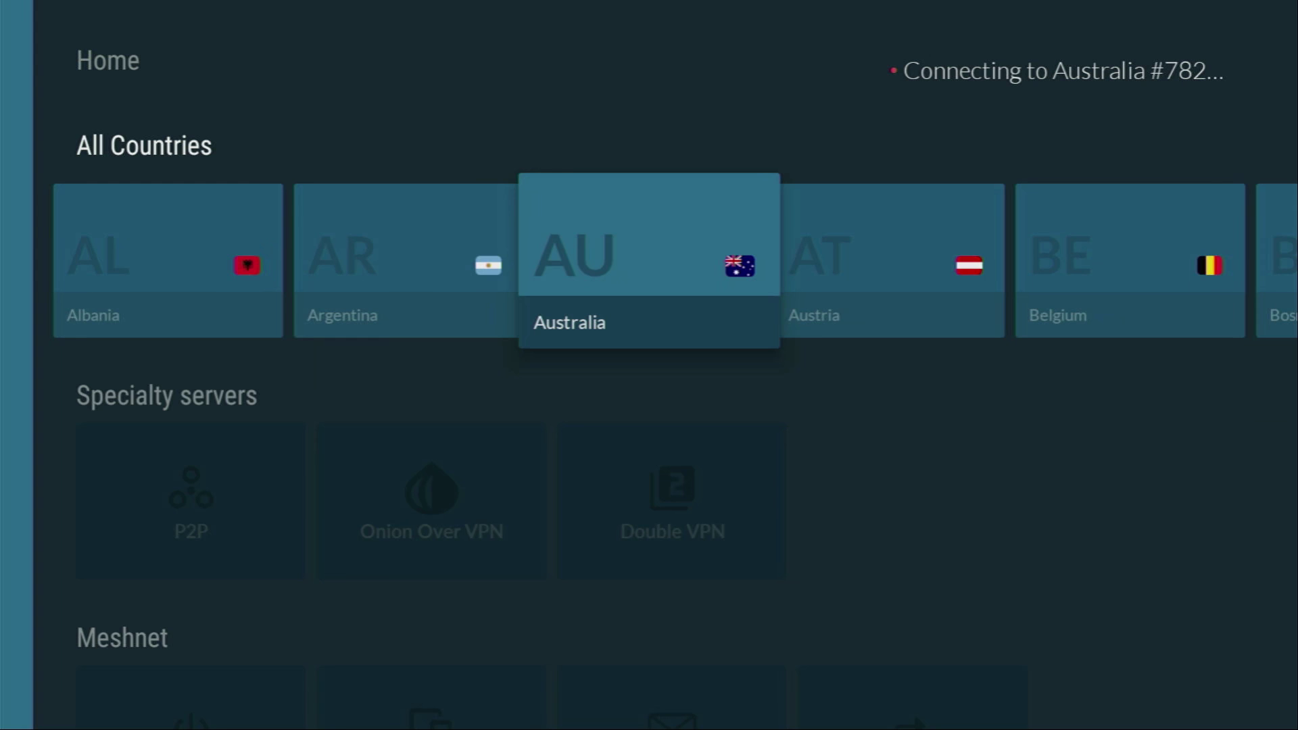
- Browse Austria, Belgium and Bosnia in All Countries, then the Home row entries
key("Right")
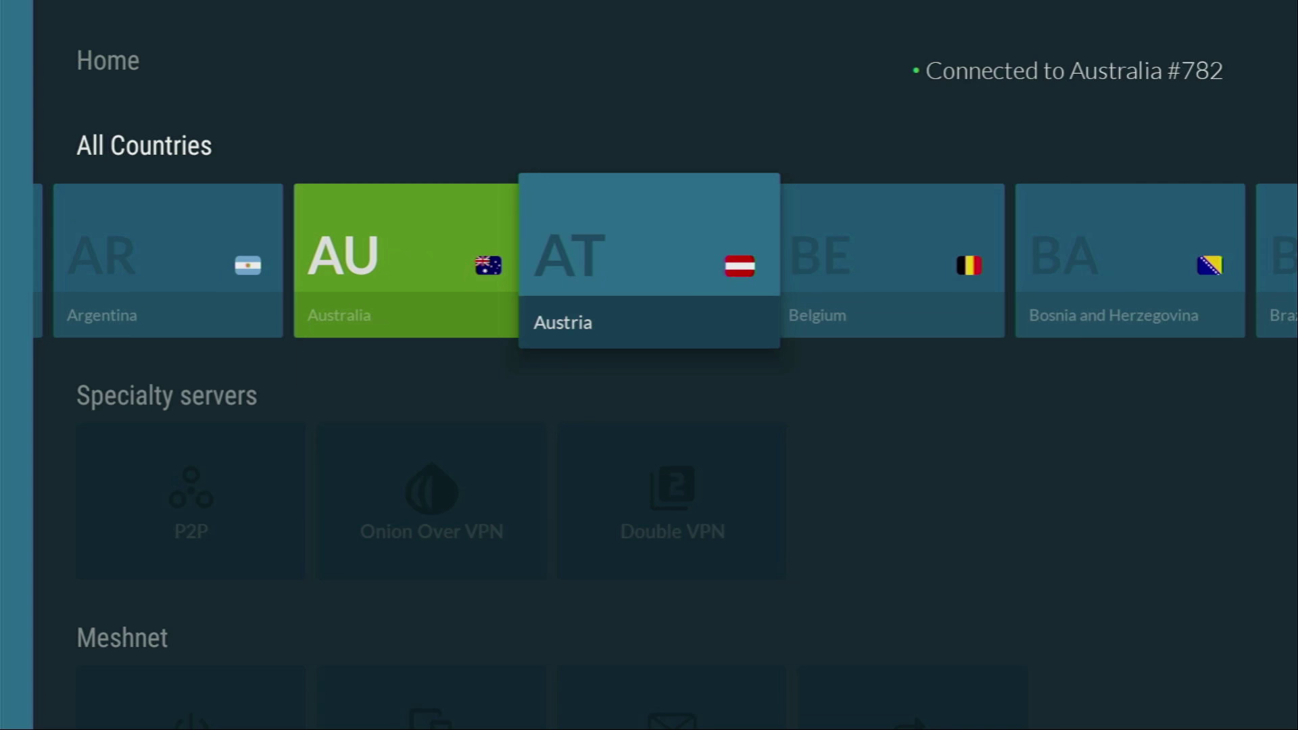
key("Right")
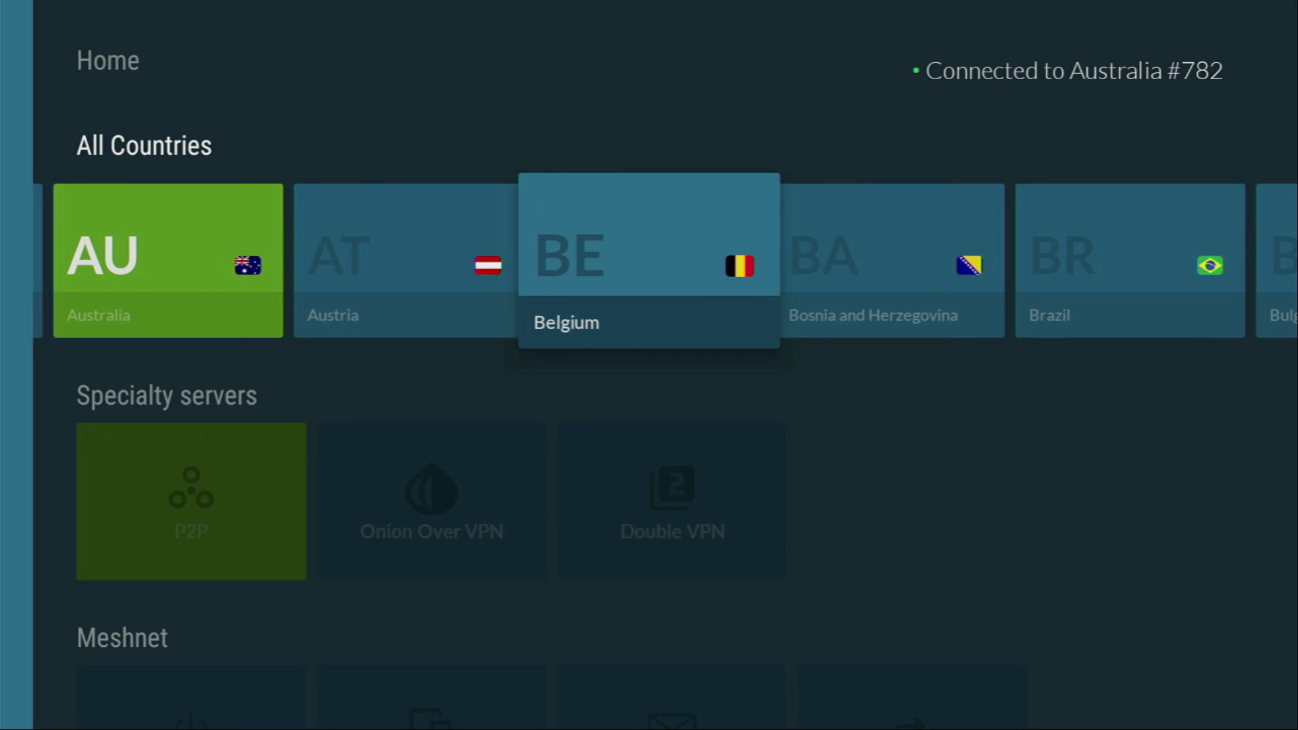
key("Right")
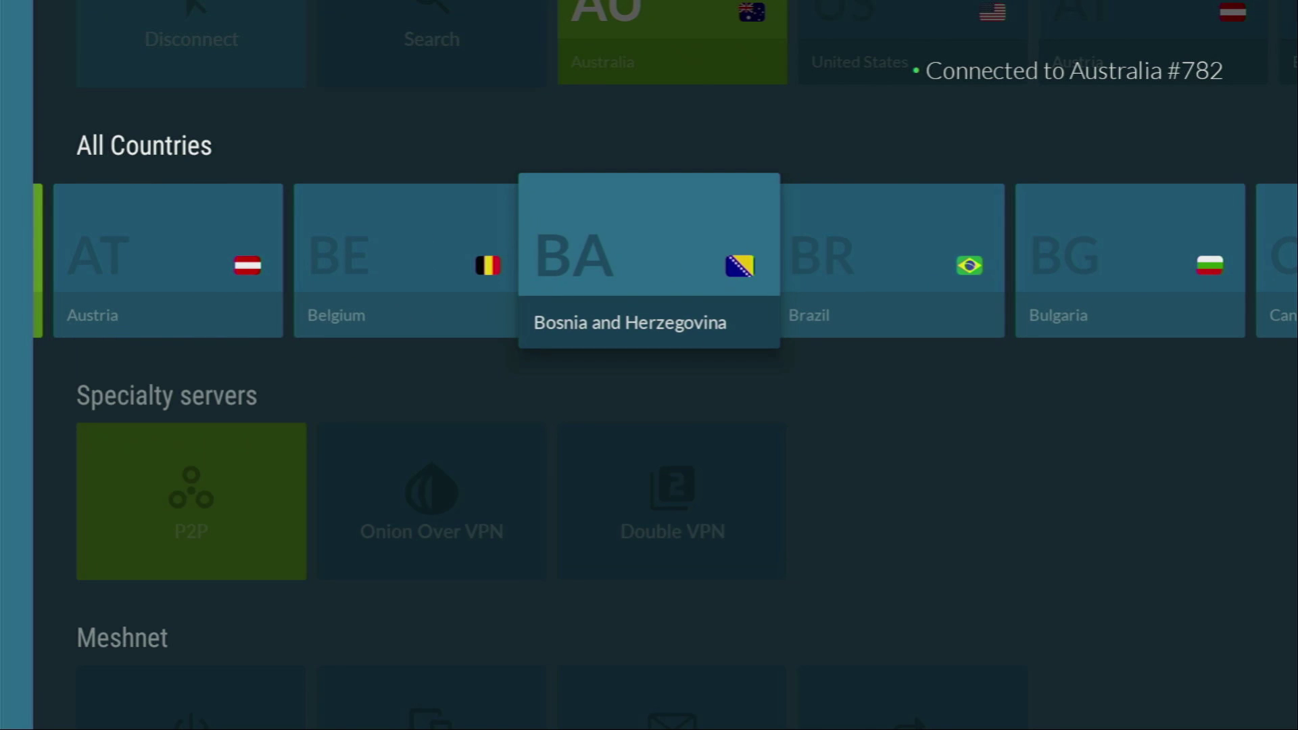
key("Up")
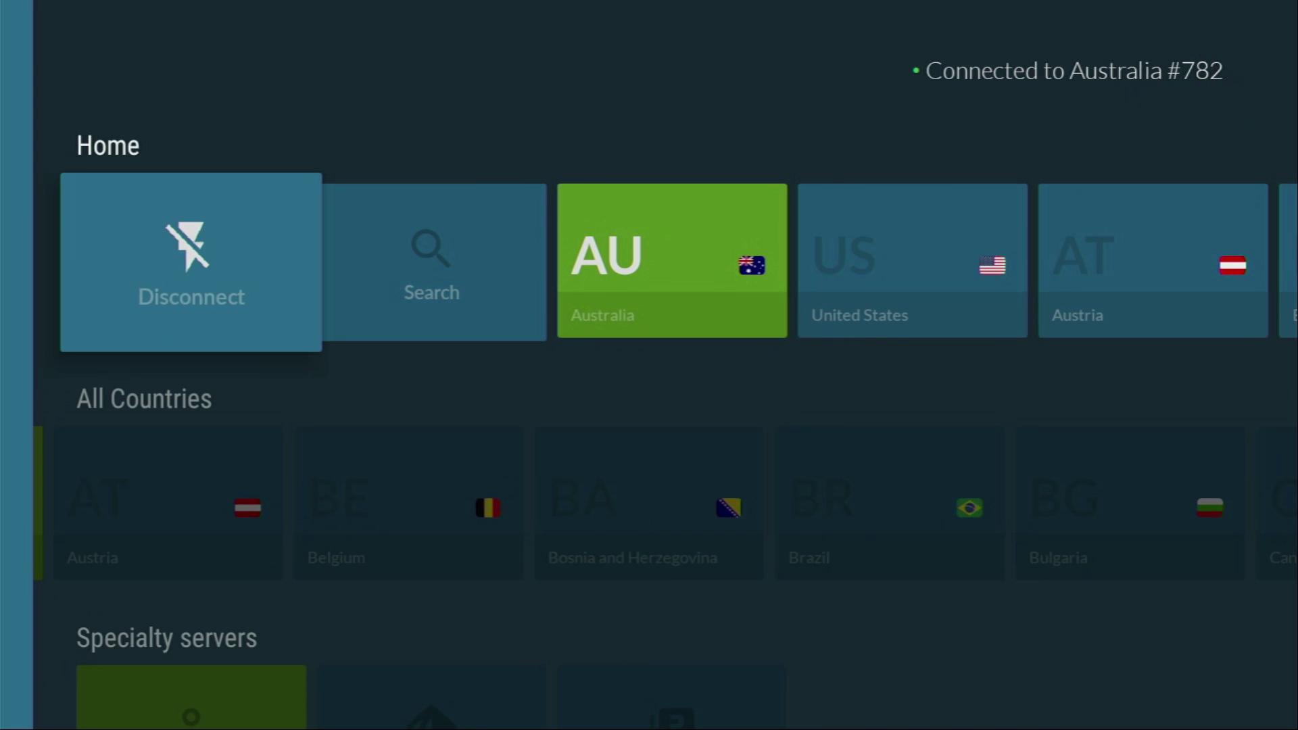
key("Right")
key("Right")
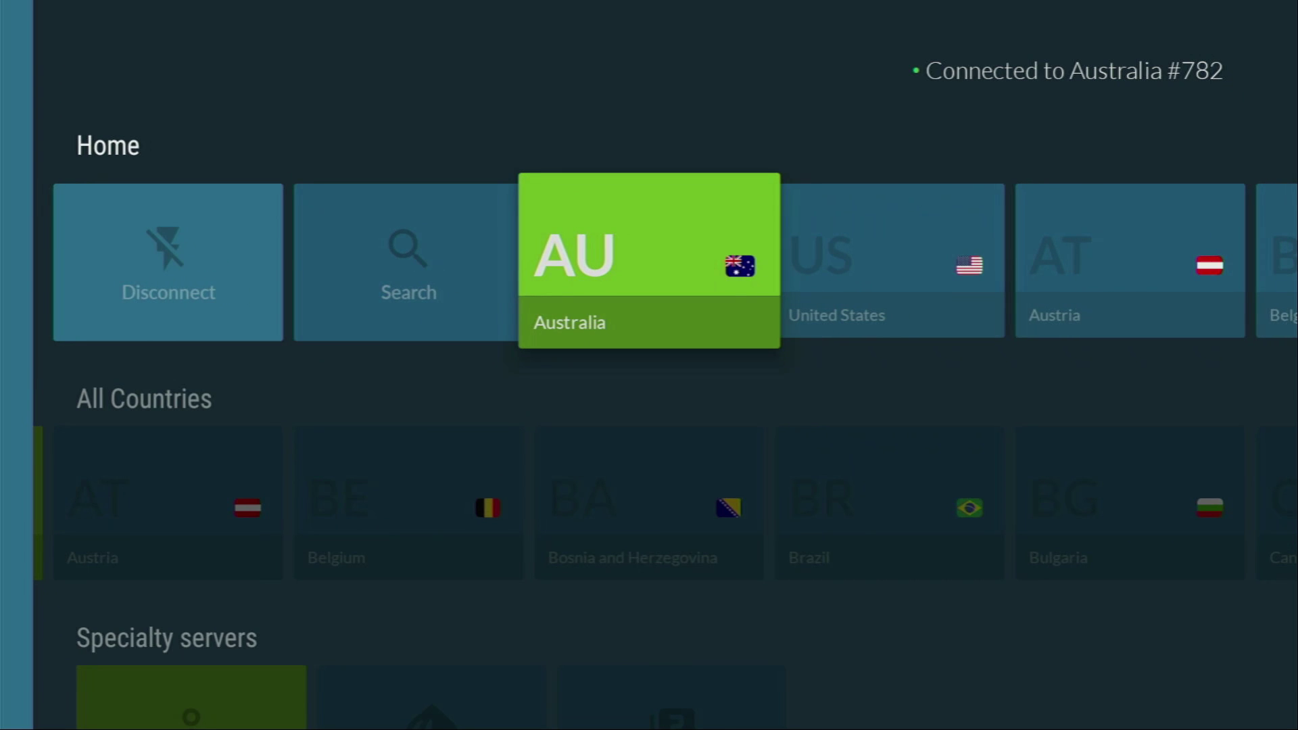
key("Right")
key("Right")
key("Right")
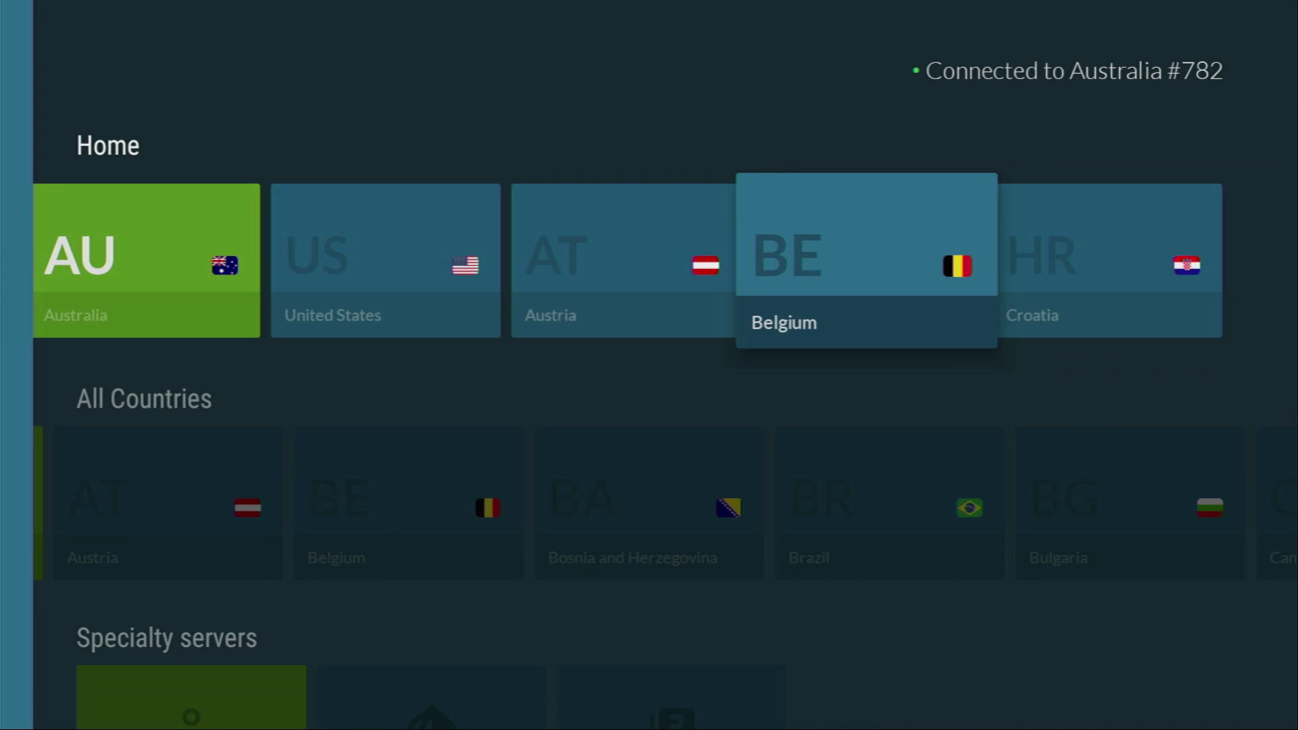
key("Right")
key("Left")
key("Left")
key("Left")
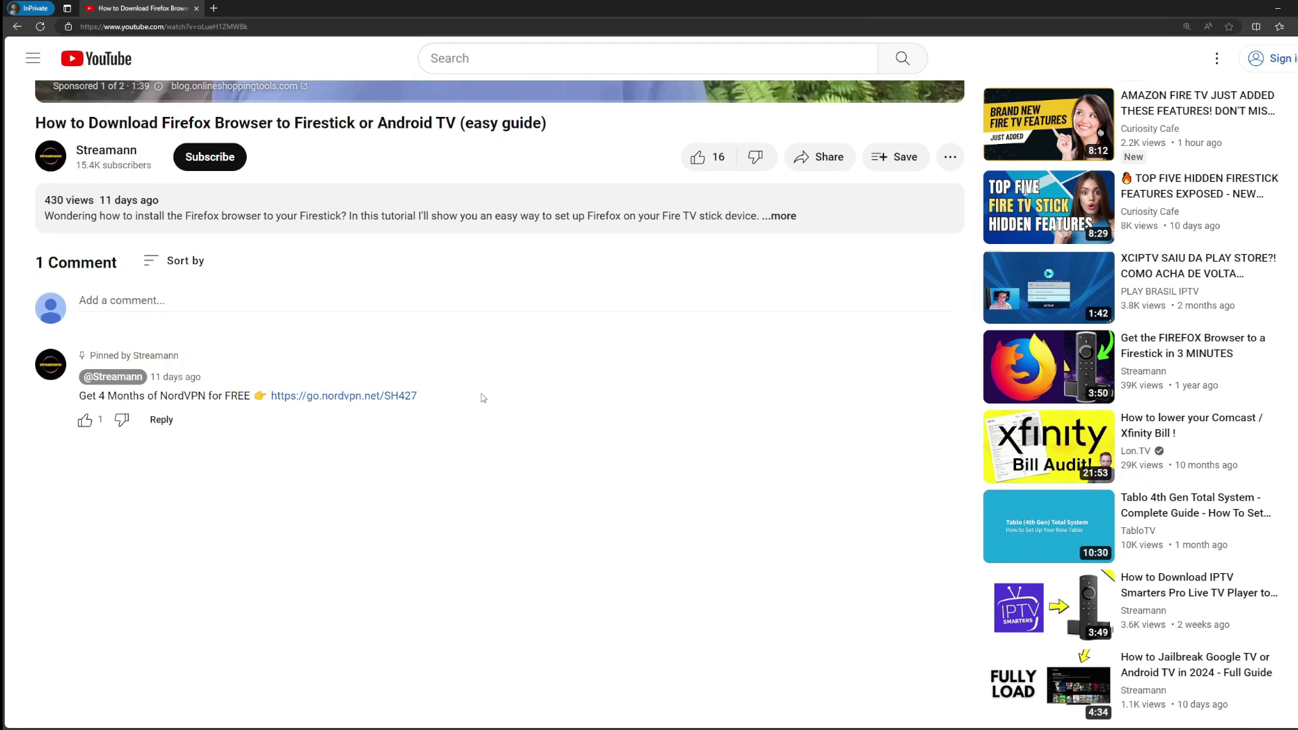
- Open the go.nordvpn.net offer link from the pinned comment and view the deal page
left_click_drag(419, 397, 268, 398)
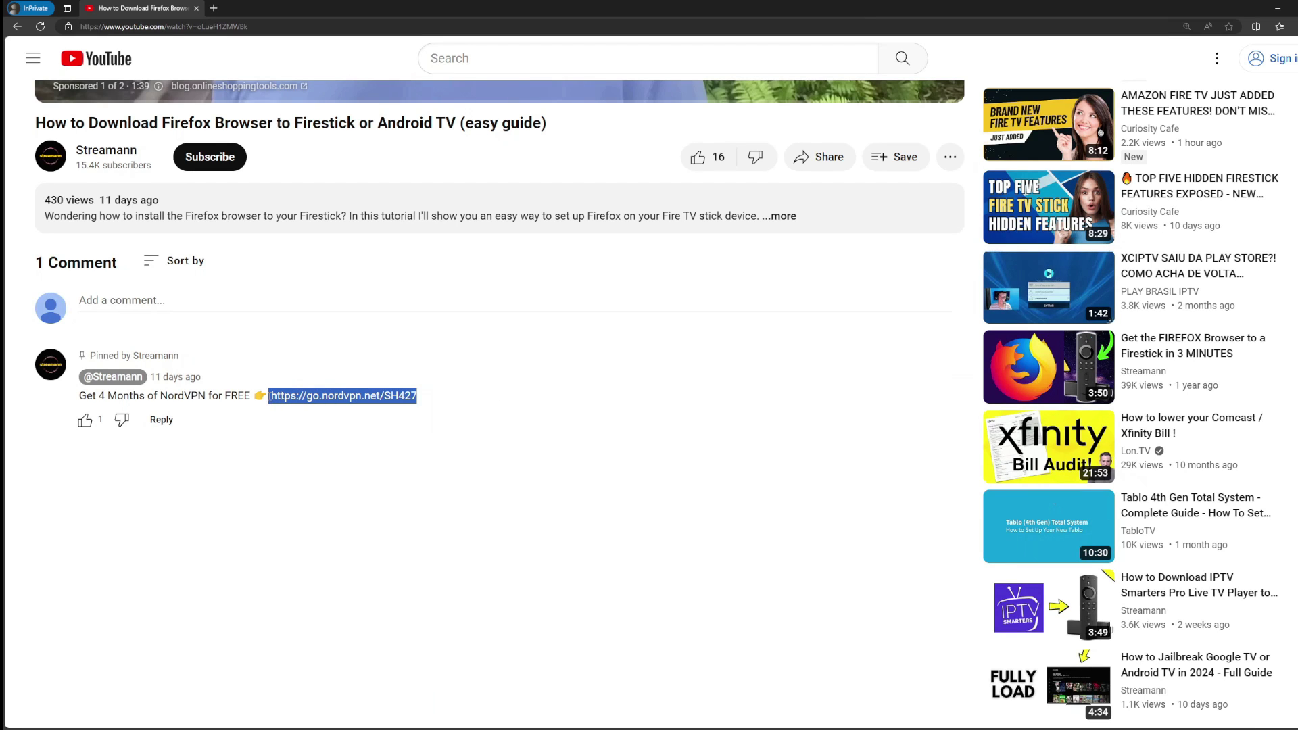
left_click(336, 400)
left_click_drag(550, 249, 638, 275)
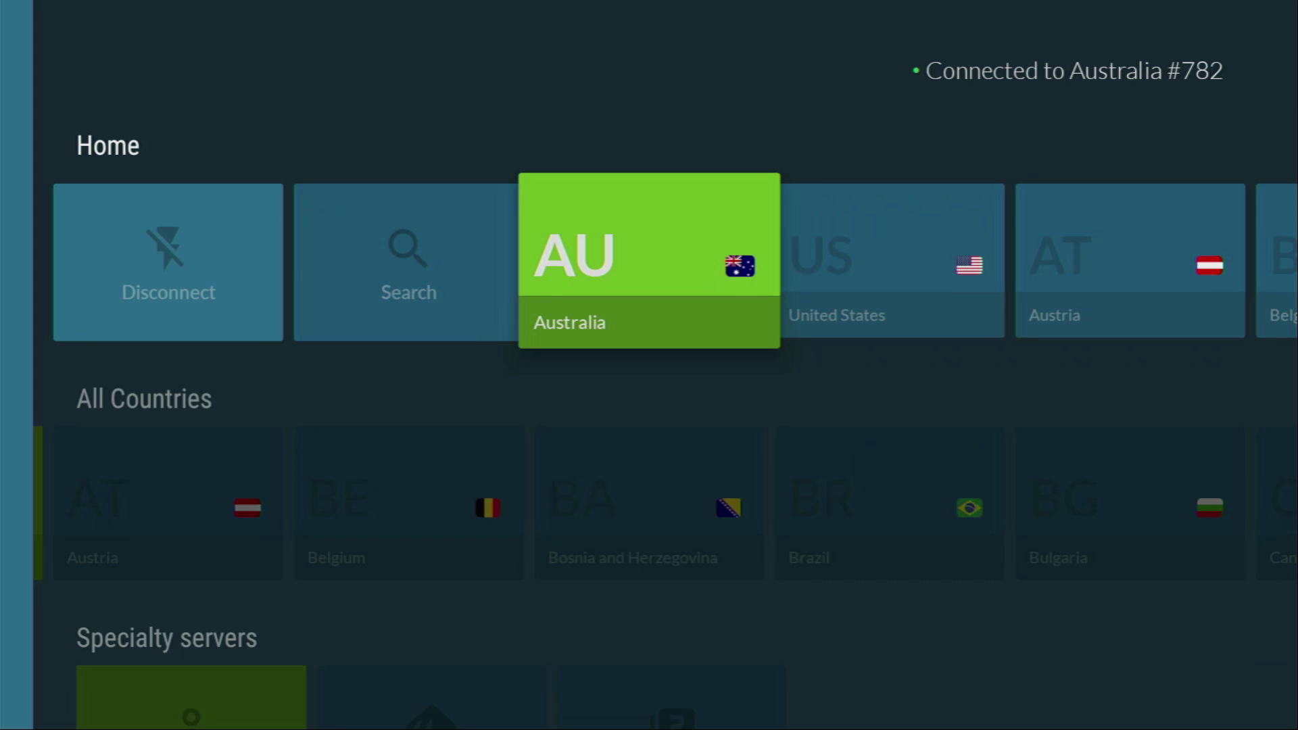
- Launch the Downloader tile and bring up the keyboard on its URL field
key("Home")
key("Right")
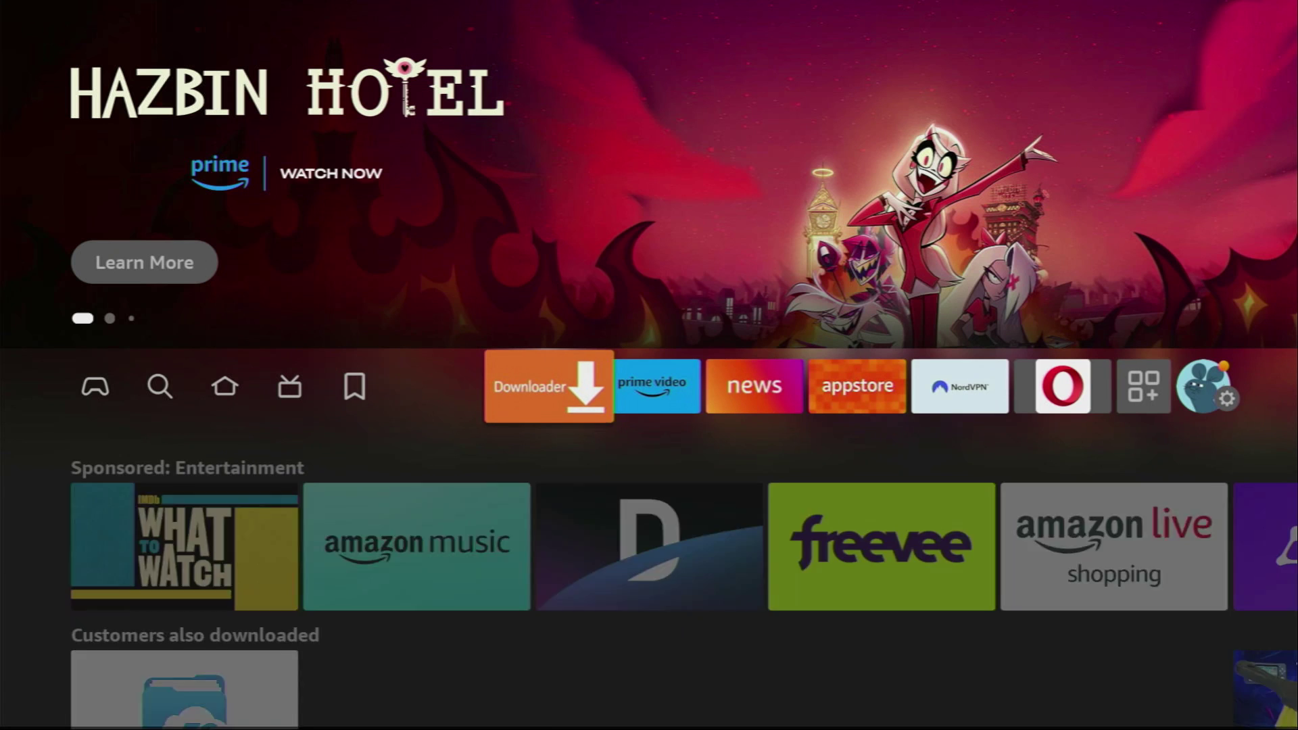
key("Return")
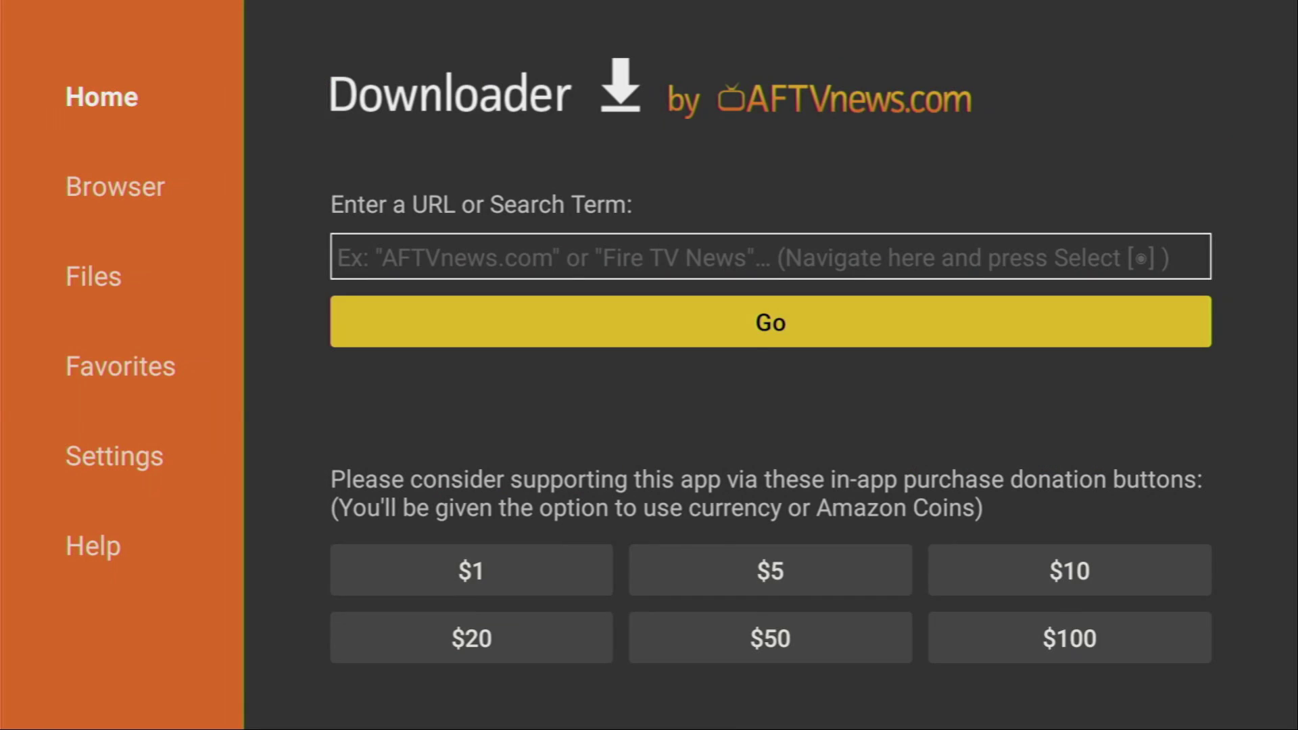
key("Left")
key("Up")
key("Up")
key("Up")
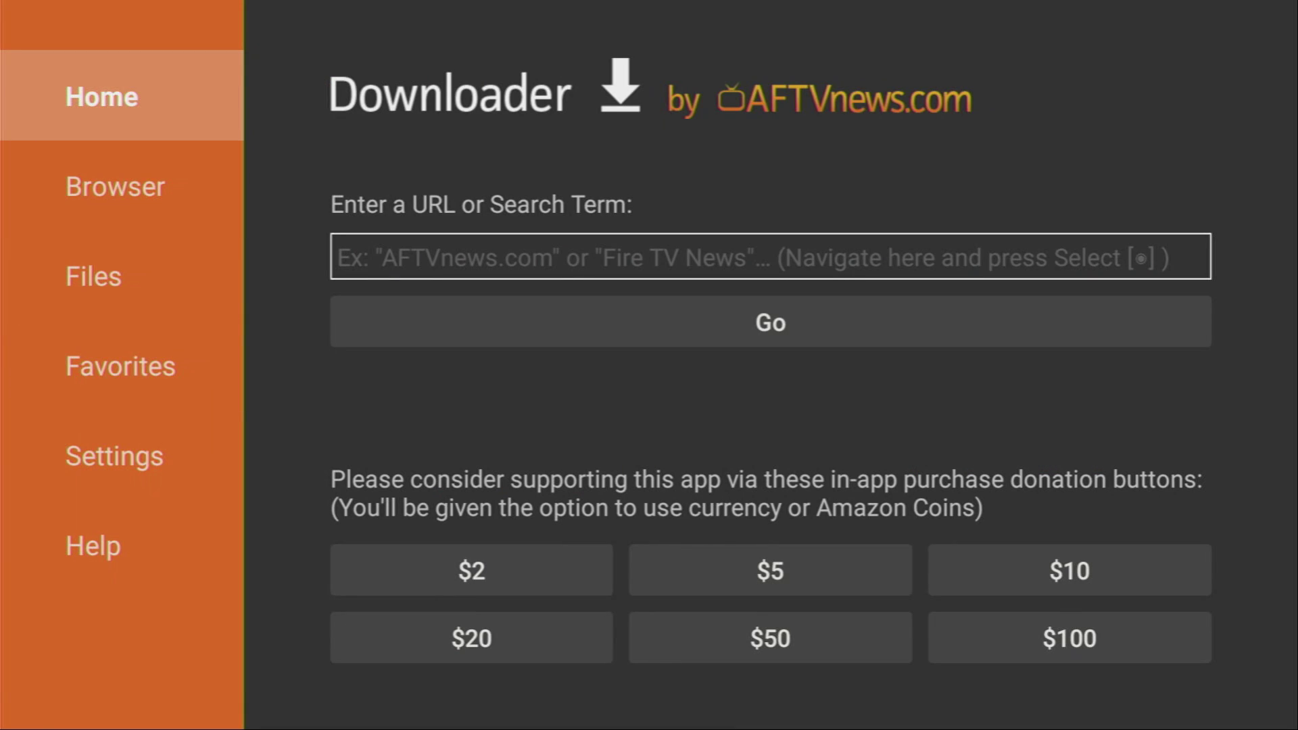
key("Right")
key("Return")
key("Right")
key("Up")
key("Up")
key("Up")
key("Up")
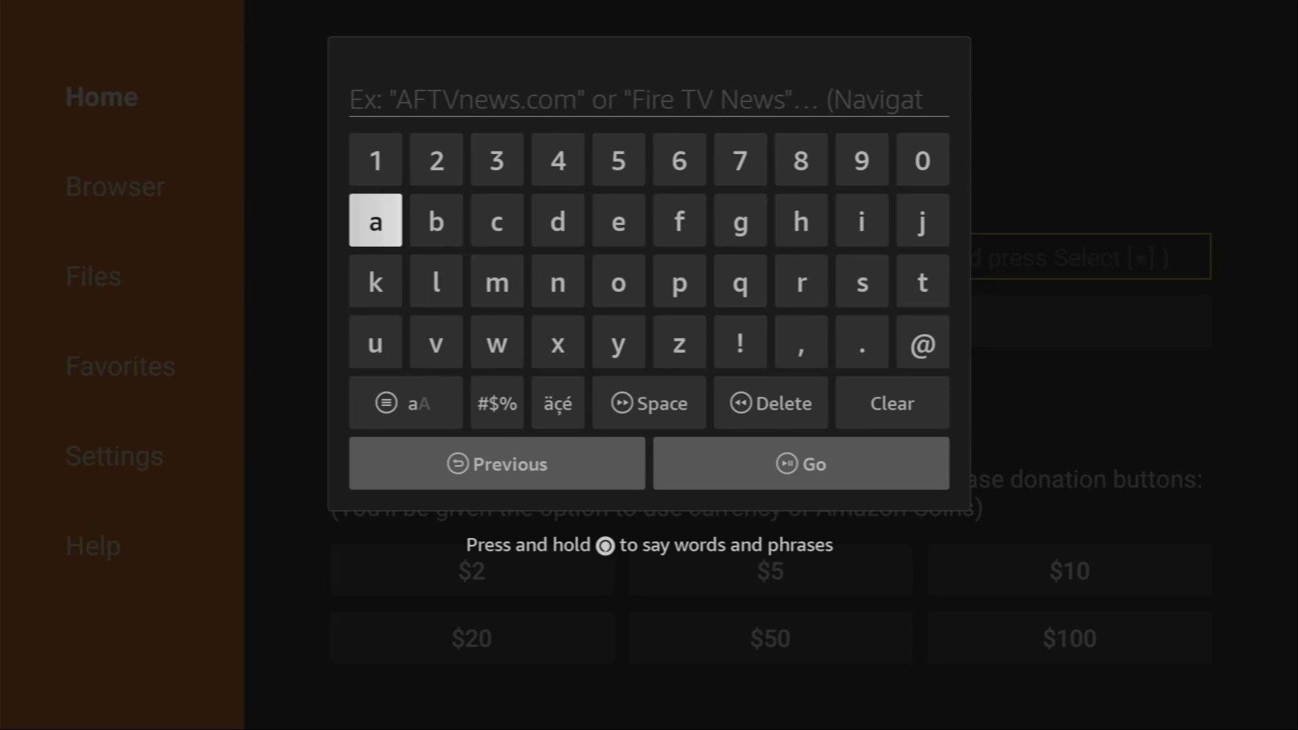
- Enter the code 28907 in Downloader's URL field and press Go
key("Right")
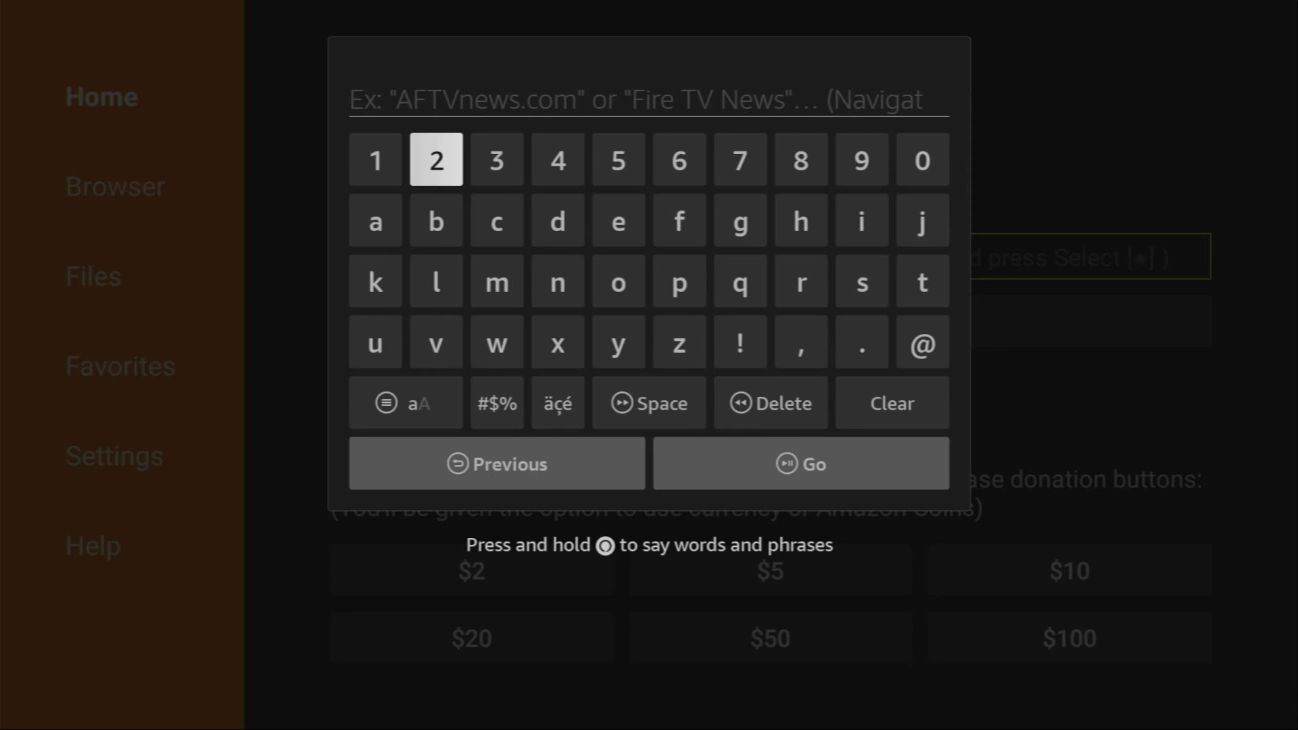
key("Return")
key("Left")
key("Left")
key("Left")
key("Left")
key("Return")
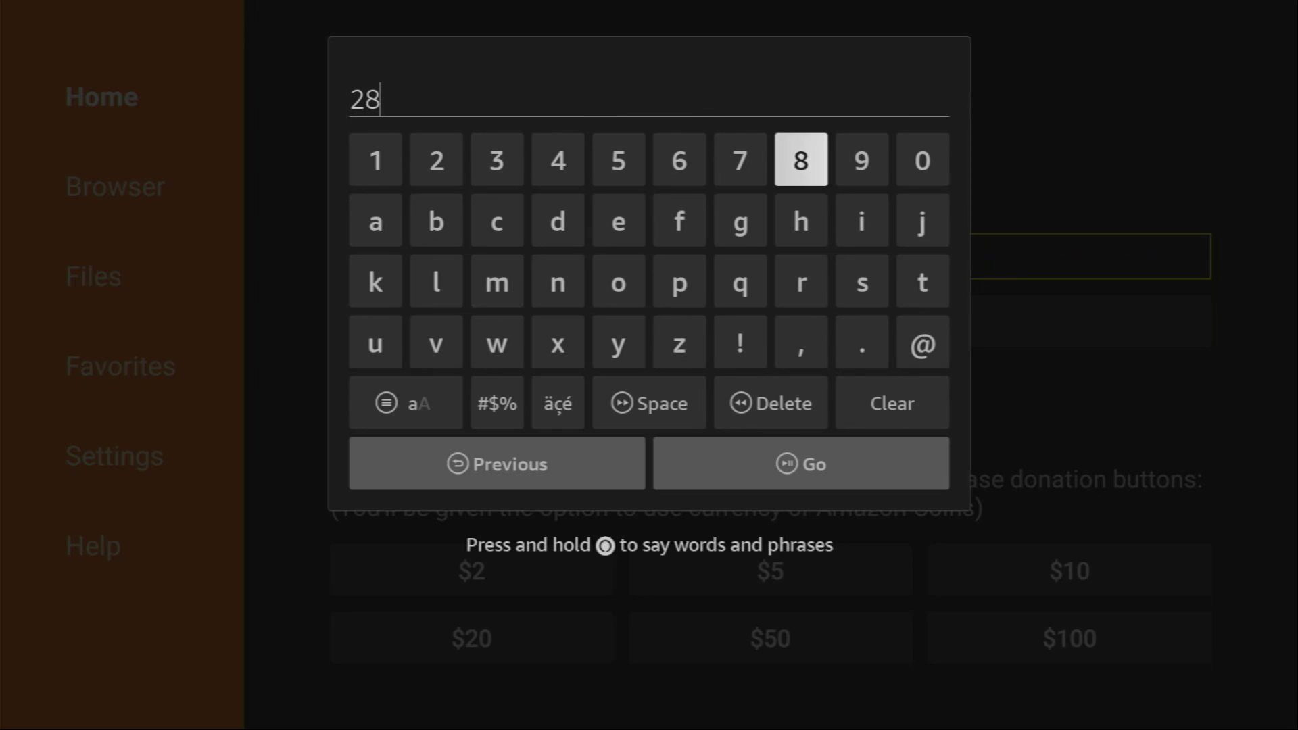
key("Right")
key("Return")
key("Right")
key("Return")
key("Left")
key("Left")
key("Left")
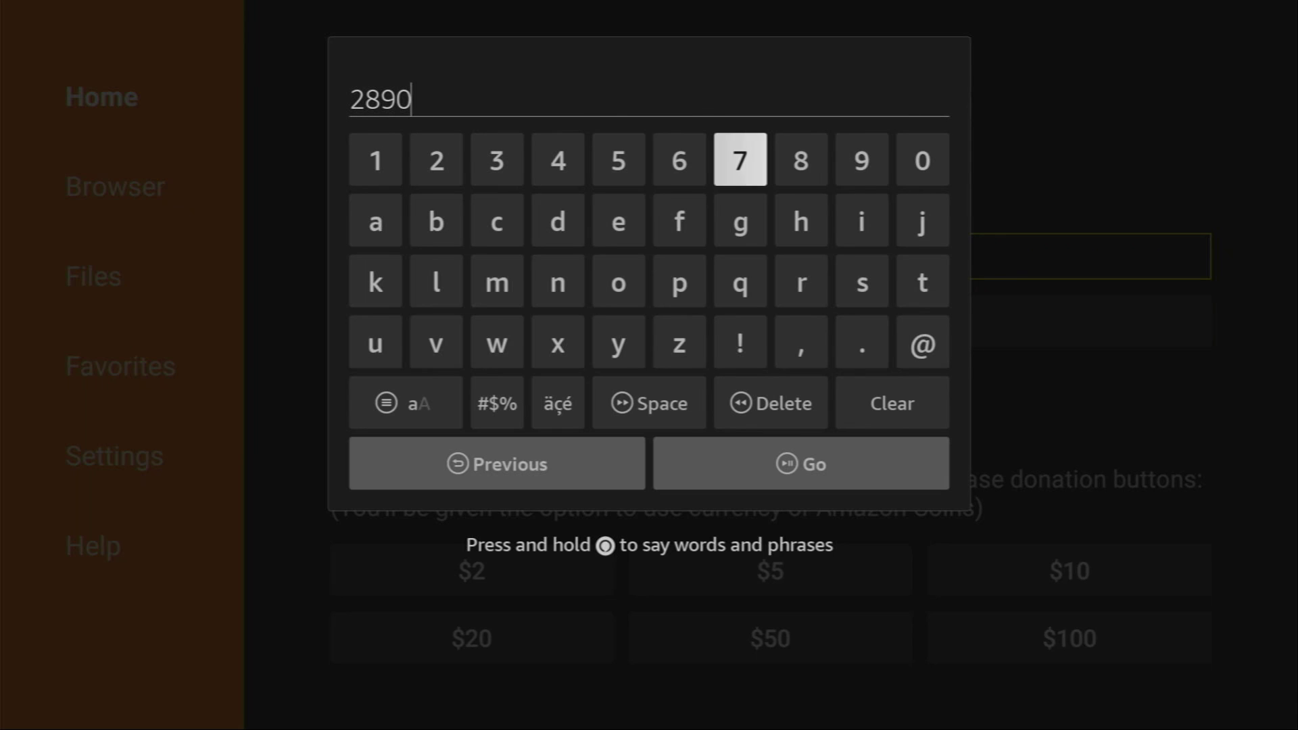
key("Return")
key("Down")
key("Down")
key("Down")
key("Down")
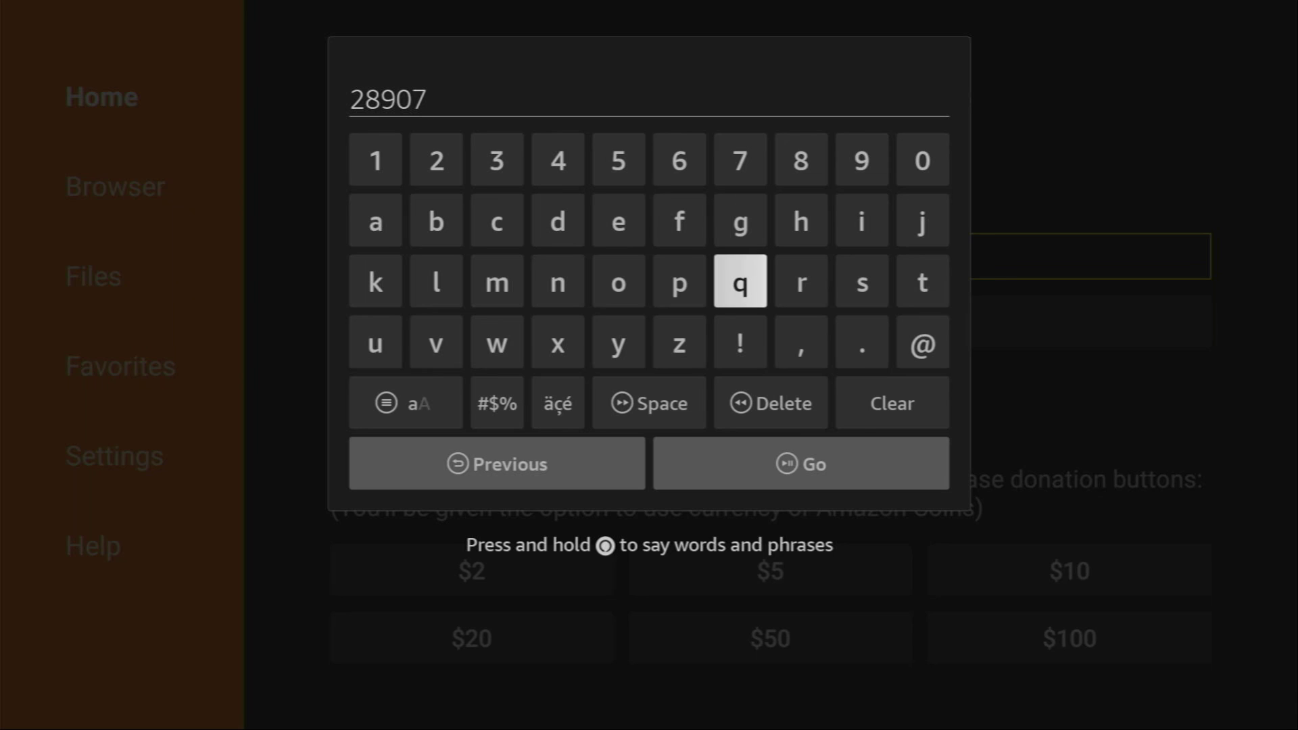
key("Down")
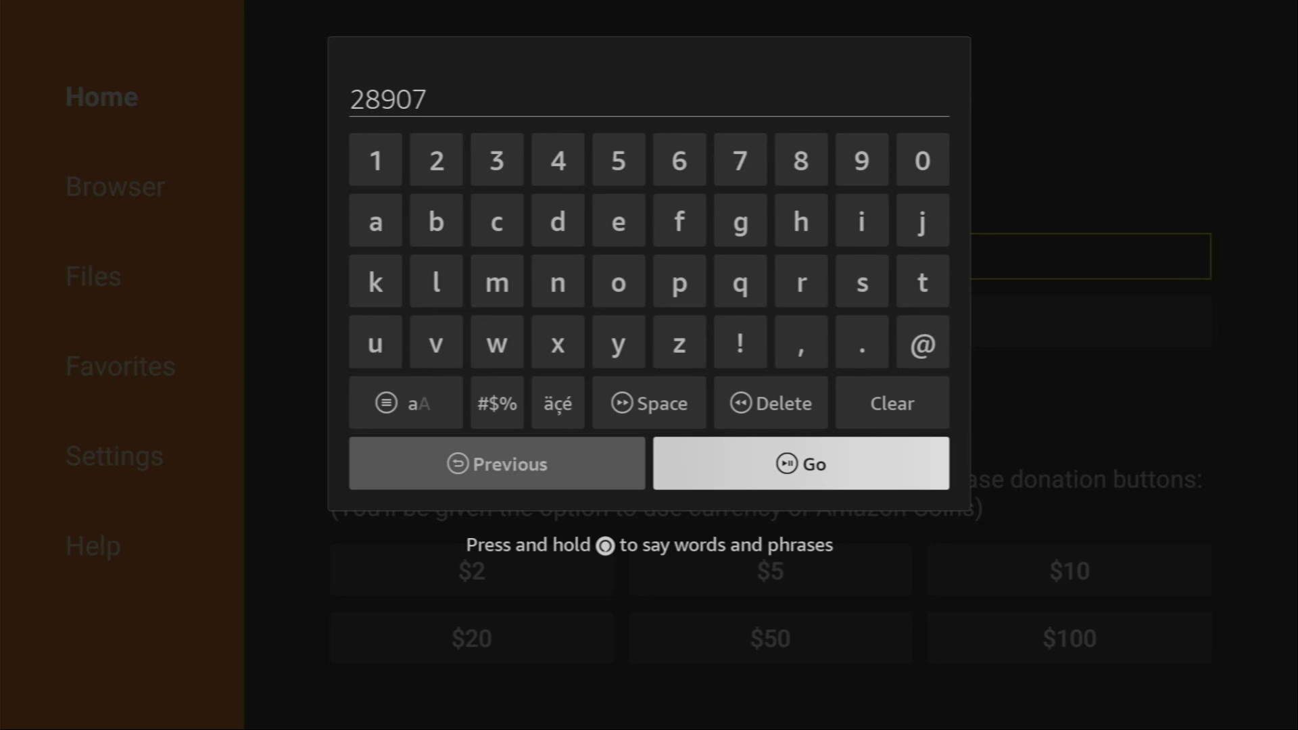
key("Return")
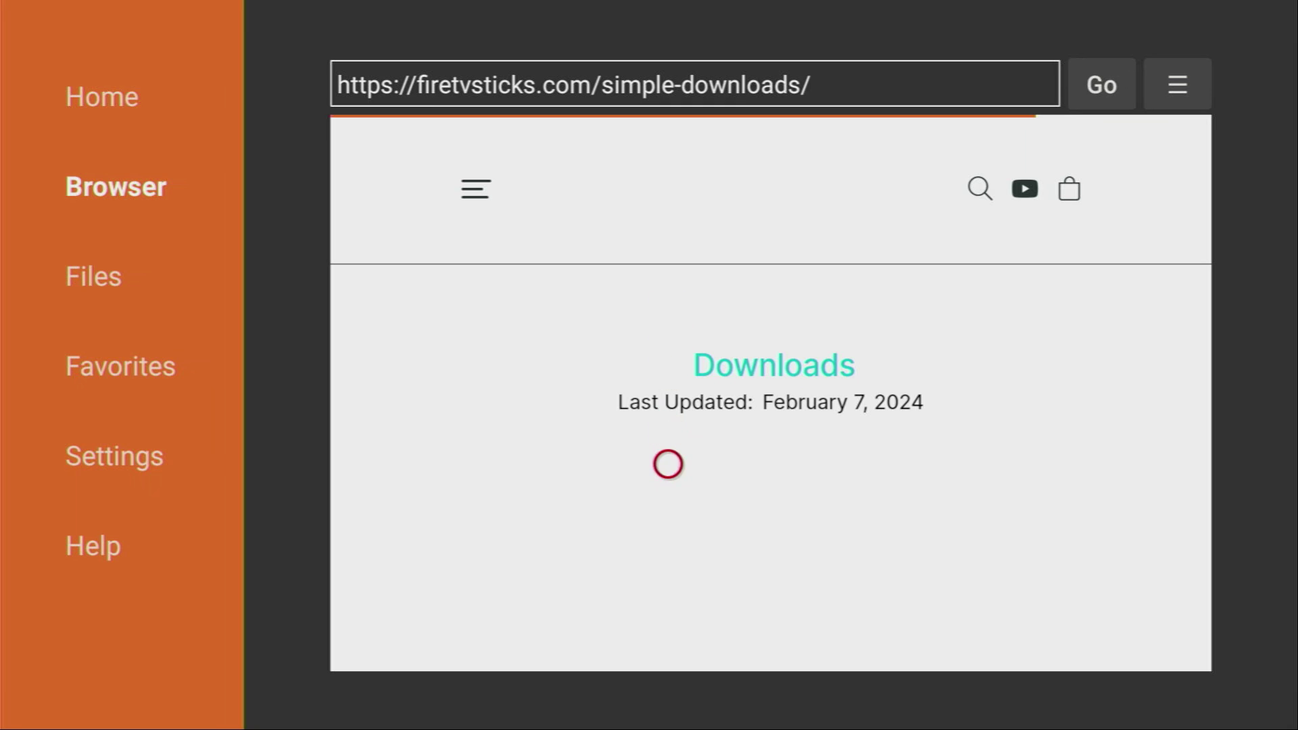
- Scroll to IPTV Players, open TiviMate IPTV Player, and close the ad pop-up
scroll(667, 643, "down", 5)
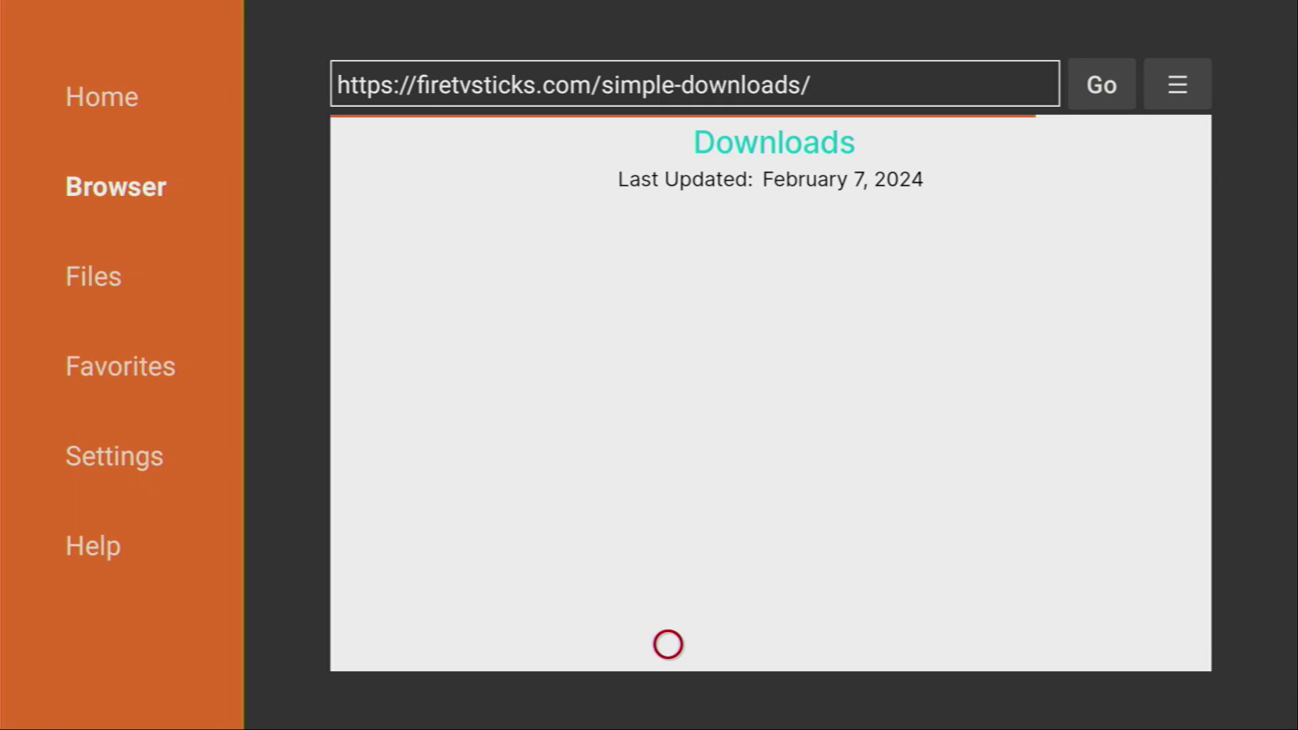
scroll(668, 642, "down", 7)
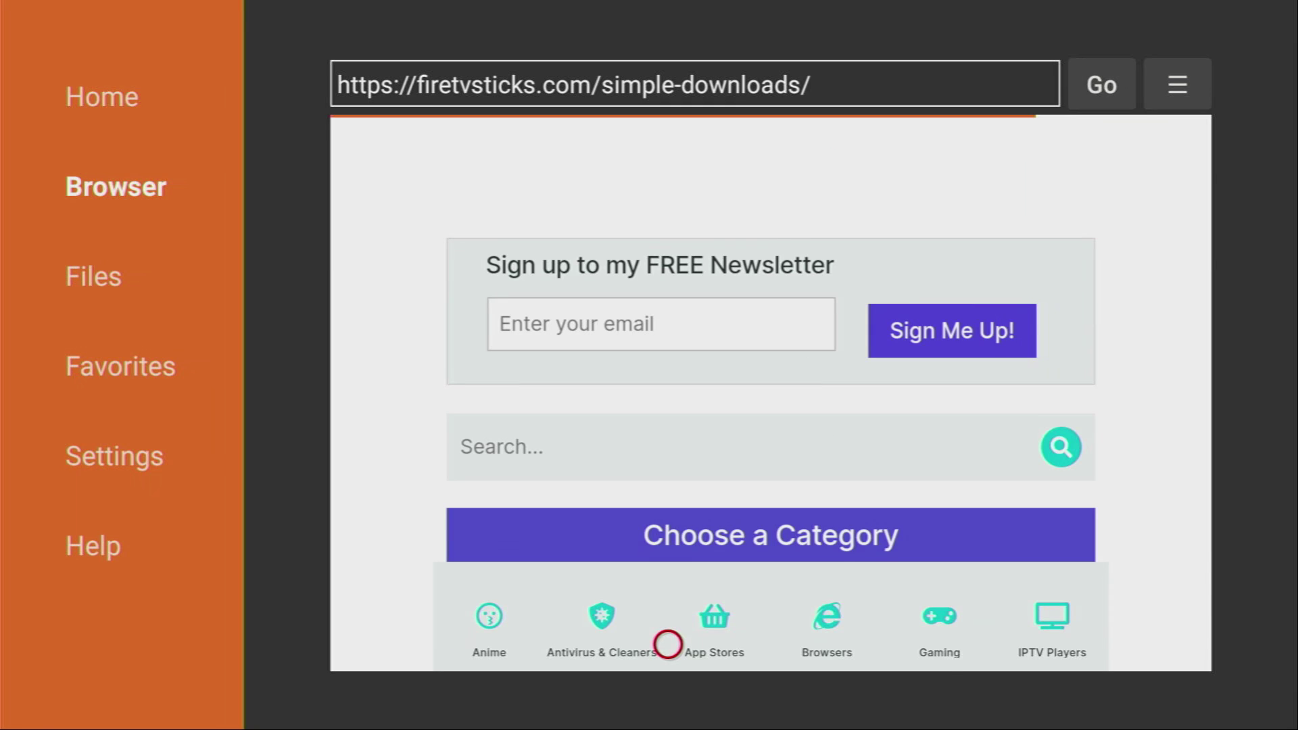
scroll(667, 643, "down", 1)
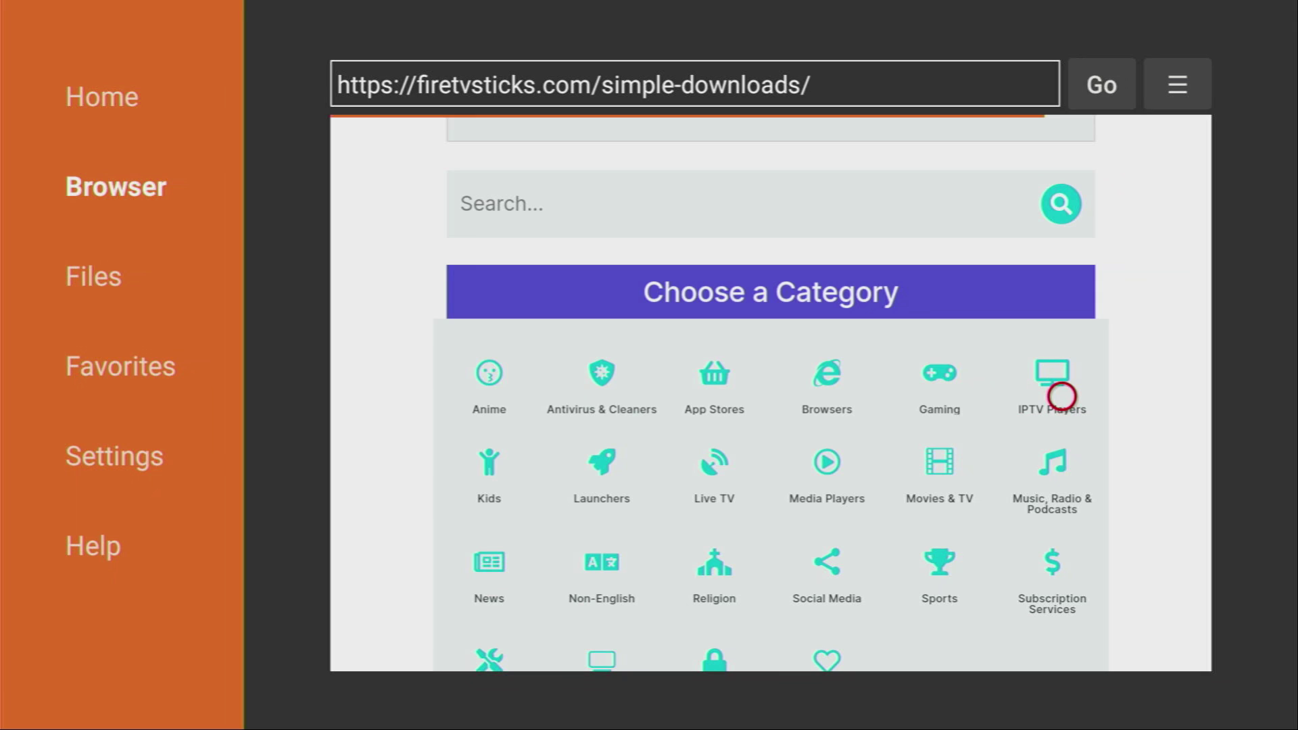
left_click(1061, 397)
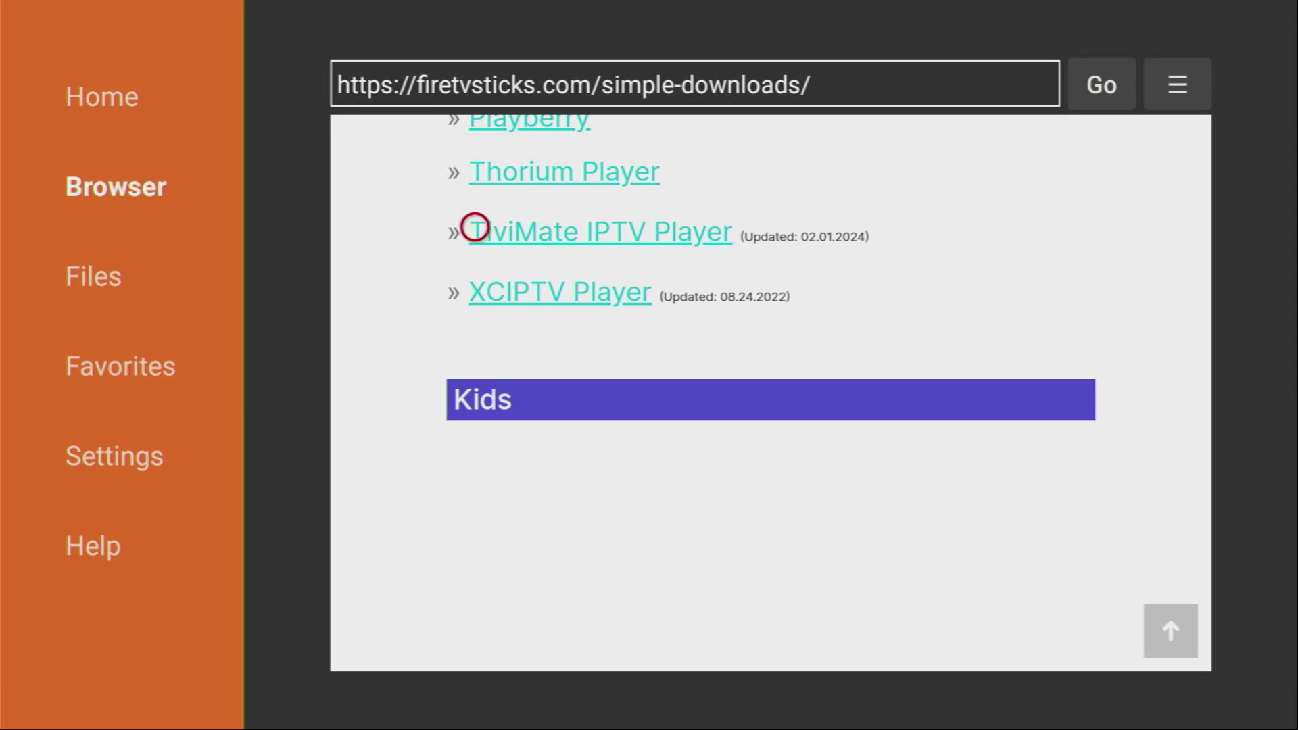
left_click(554, 228)
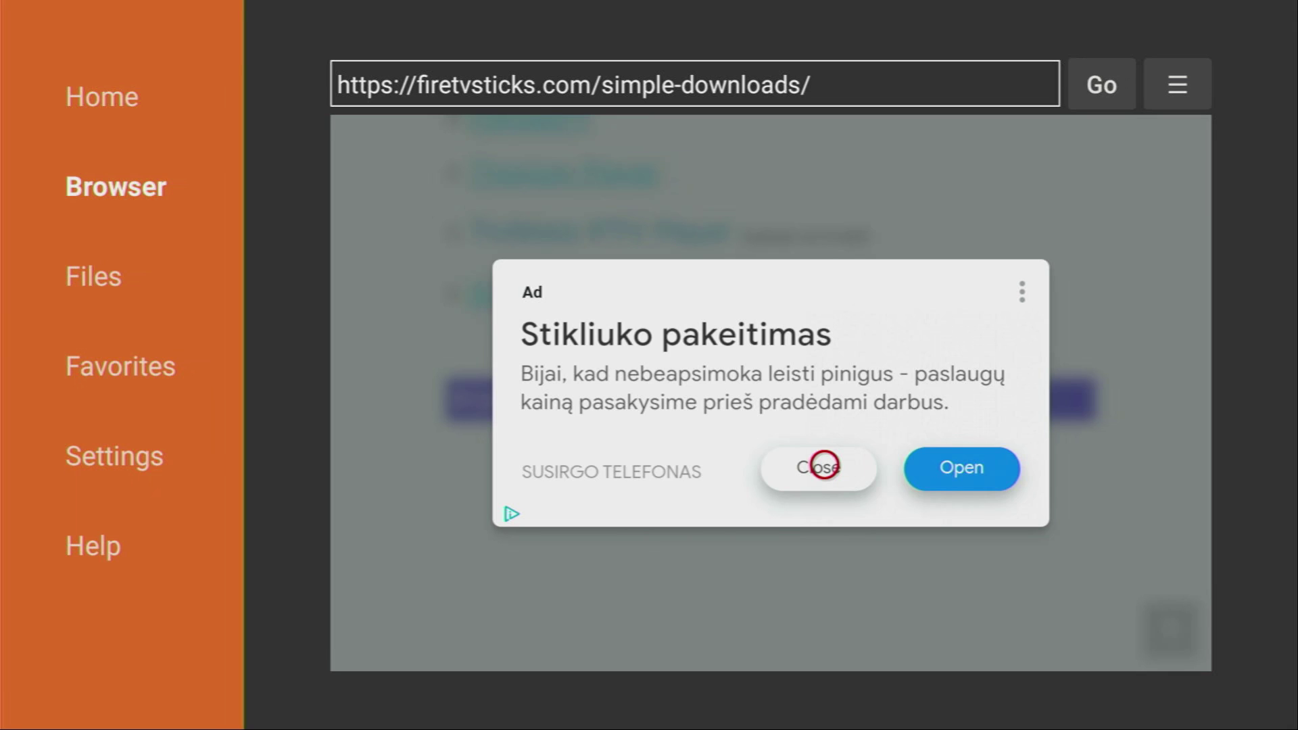
left_click(824, 465)
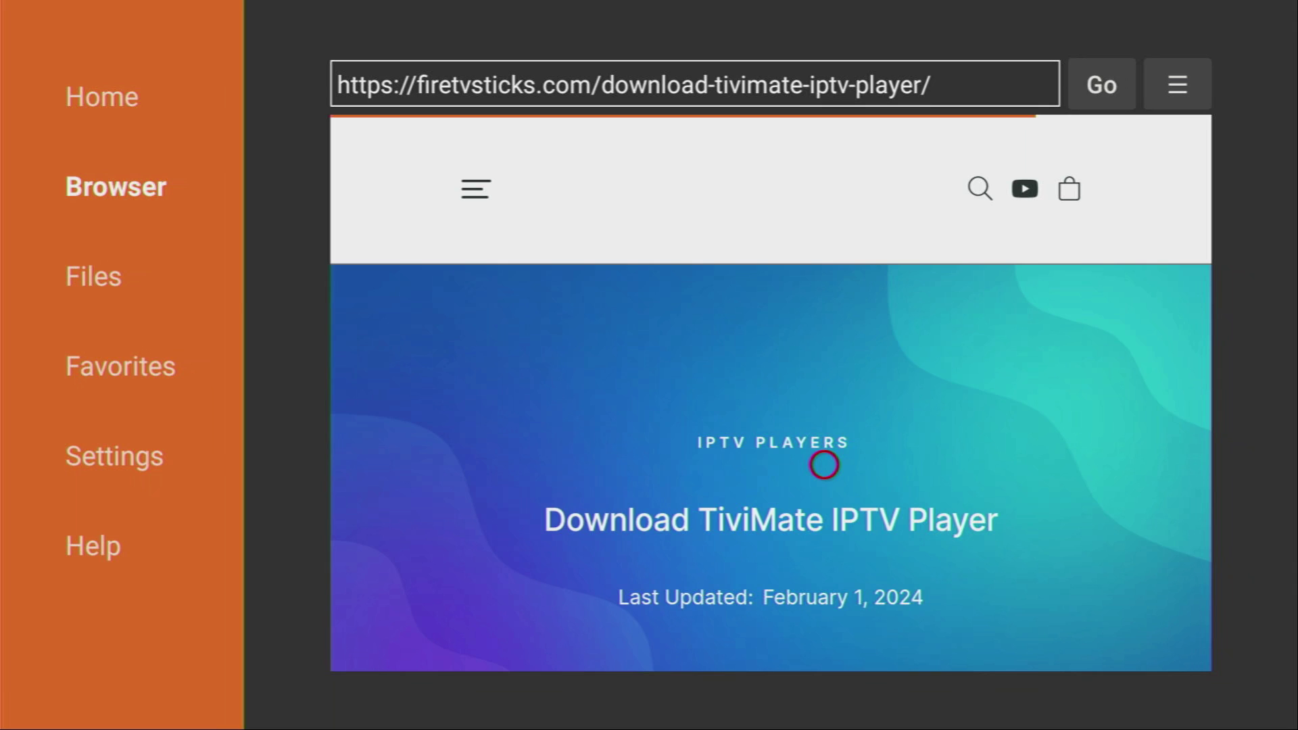
- Scroll down the TiviMate page and hit the Download button
scroll(543, 368, "down", 10)
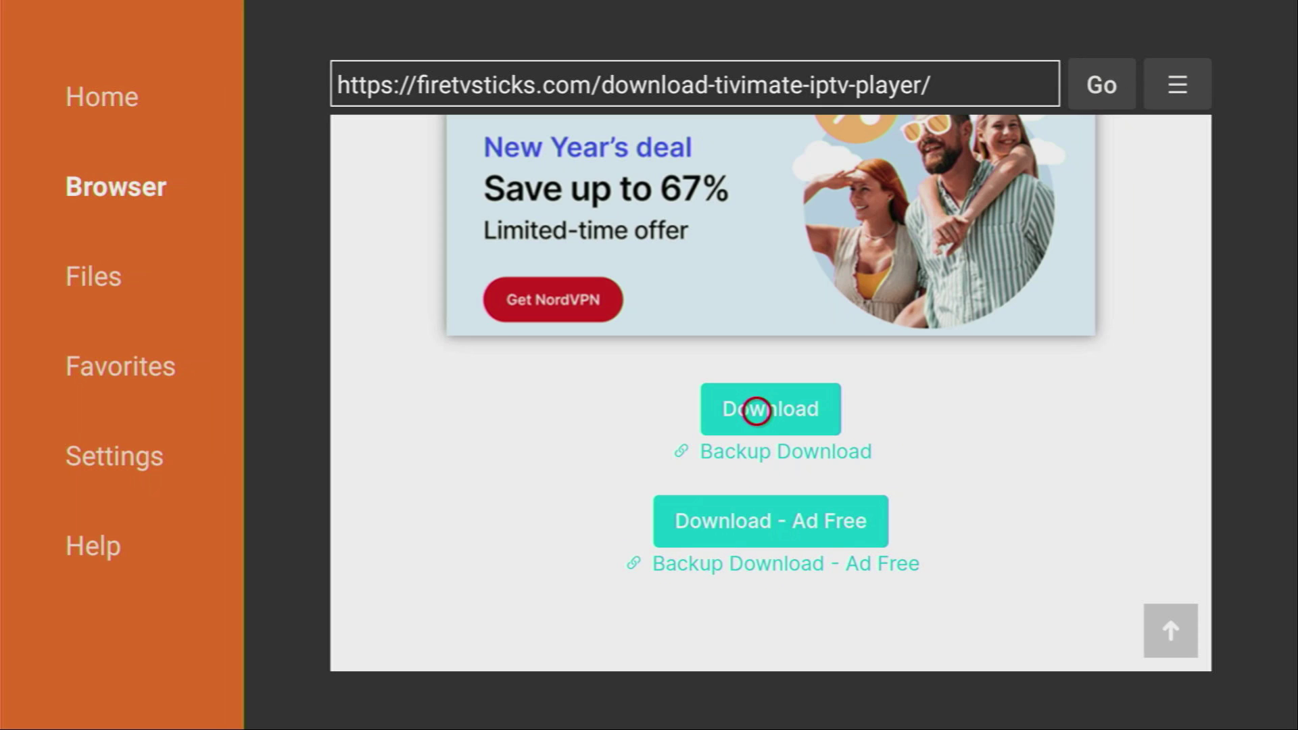
left_click(756, 410)
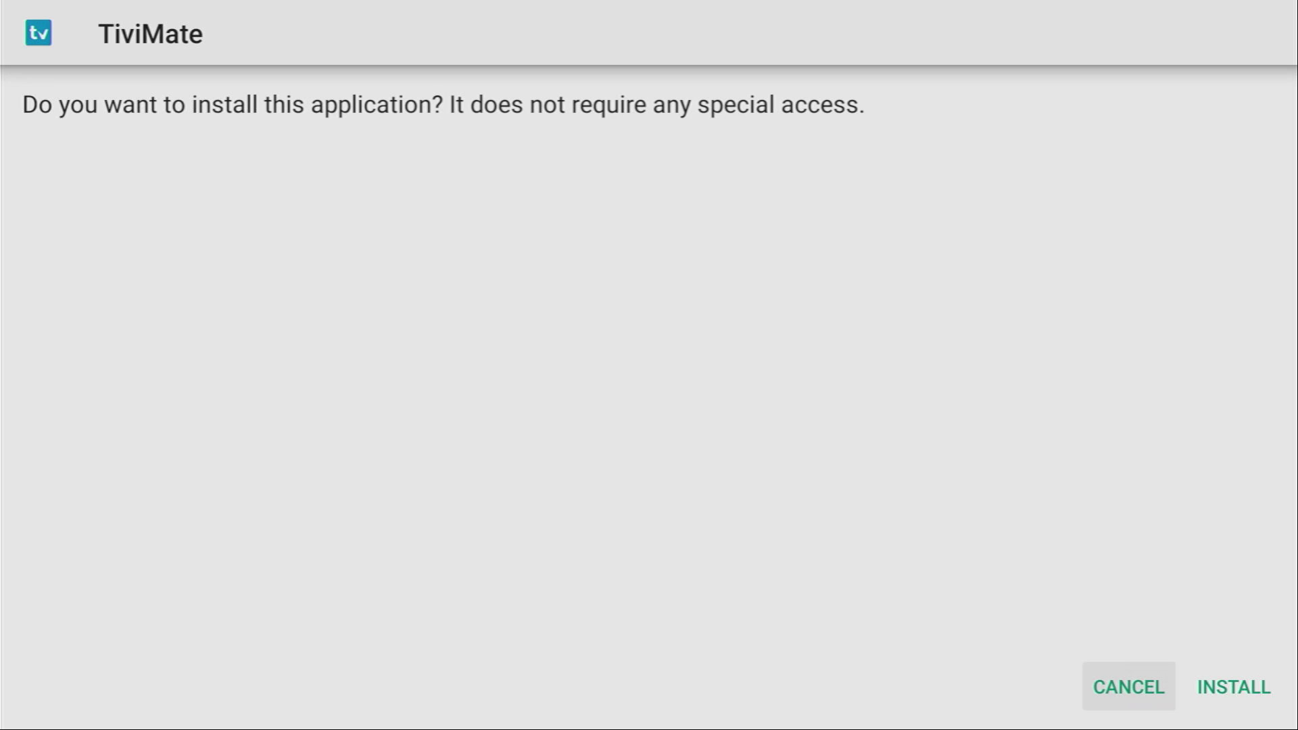
- Install TiviMate and close the install-complete screen with DONE
key("Return")
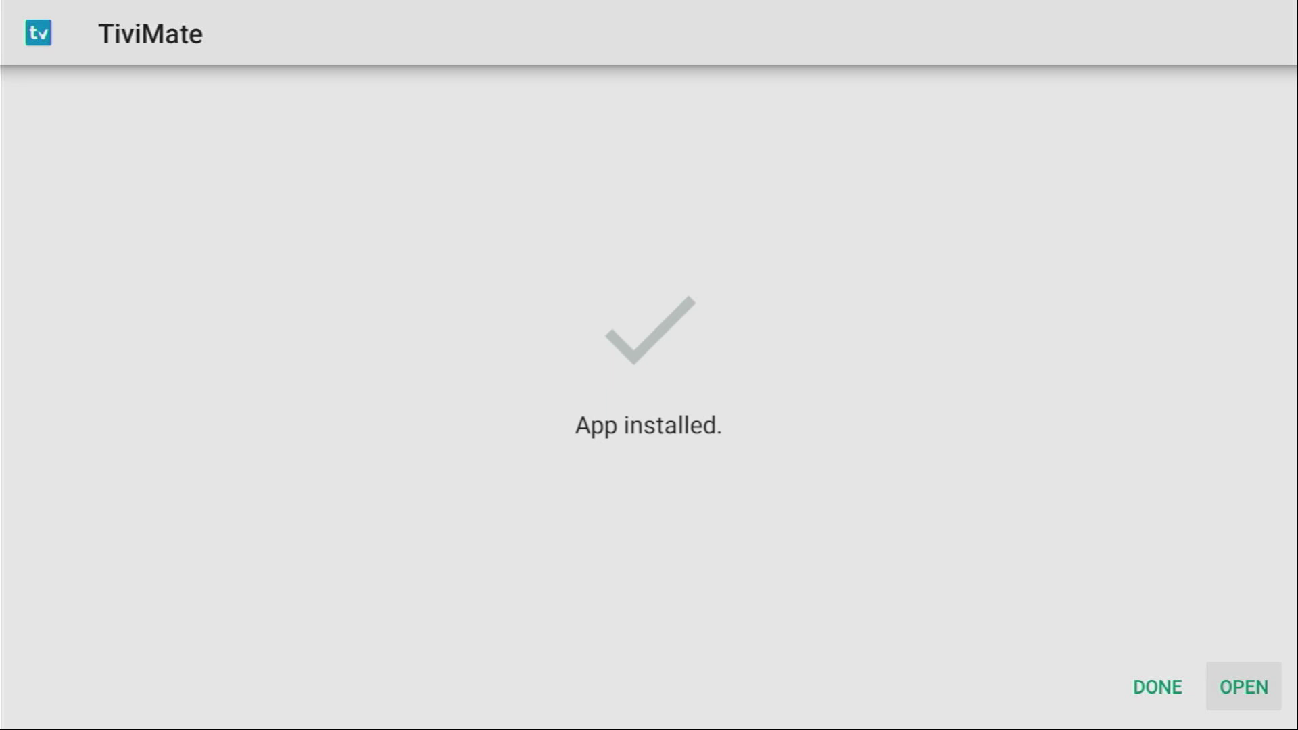
key("Left")
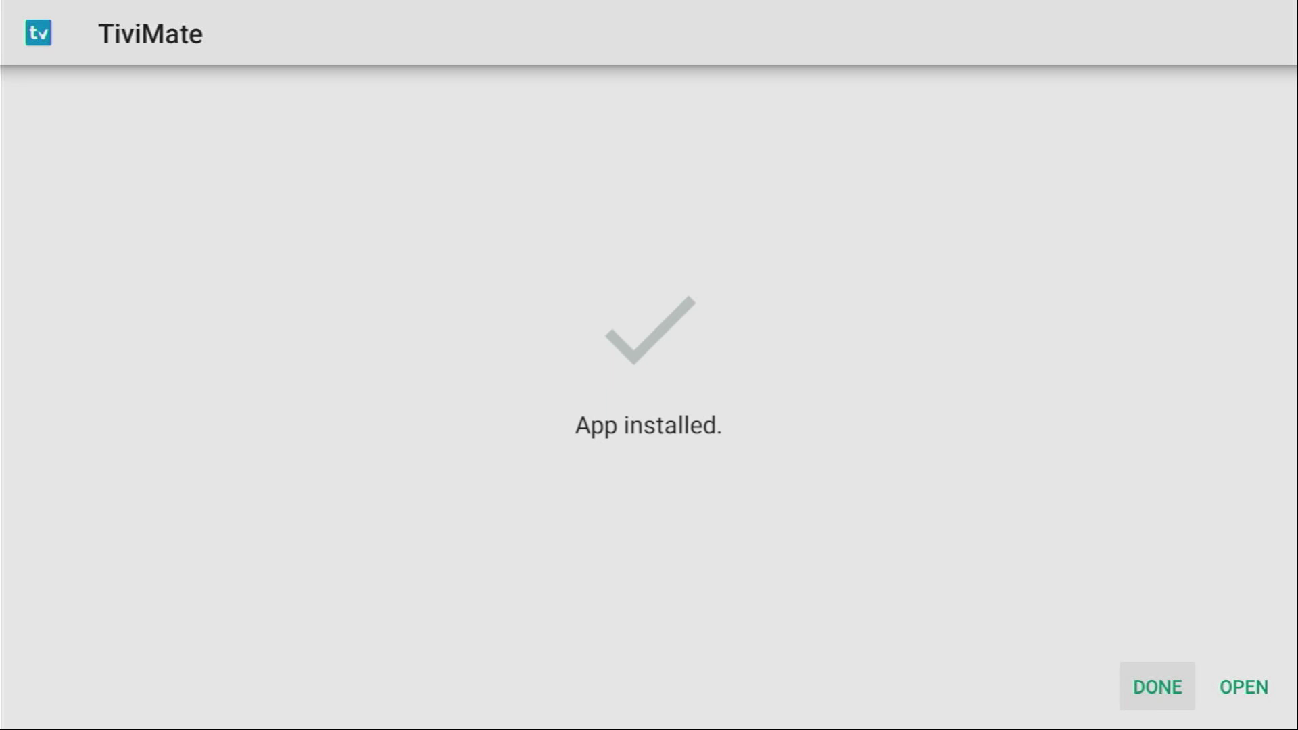
key("Return")
- Delete the downloaded TiviMate-v4.7.0.apk file and confirm the deletion
key("Right")
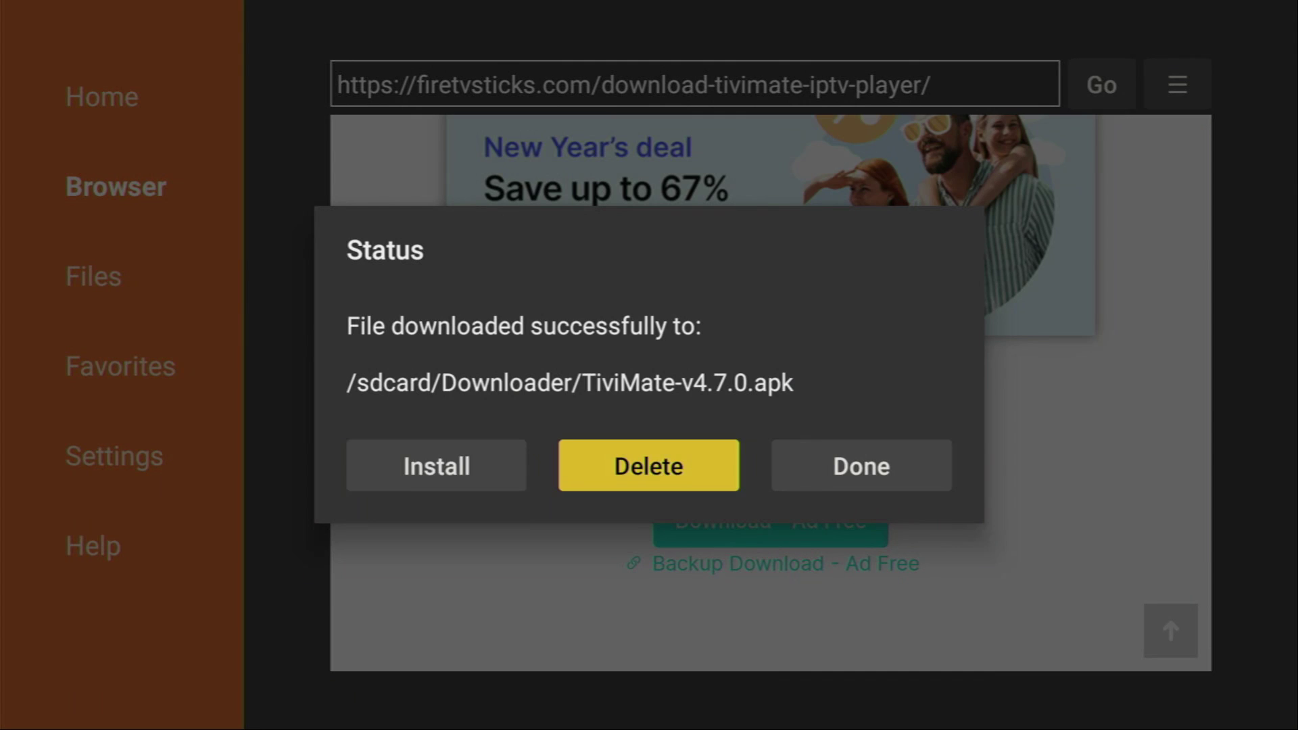
key("Return")
key("Left")
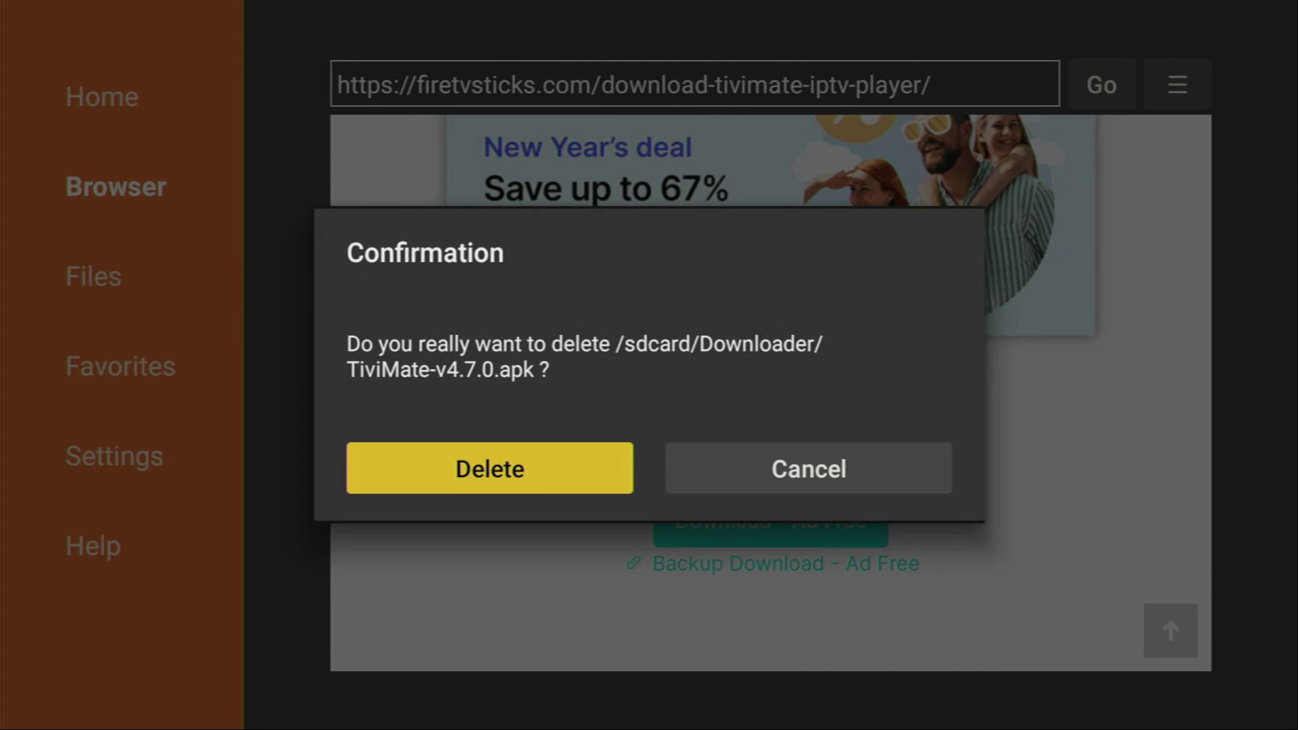
key("Return")
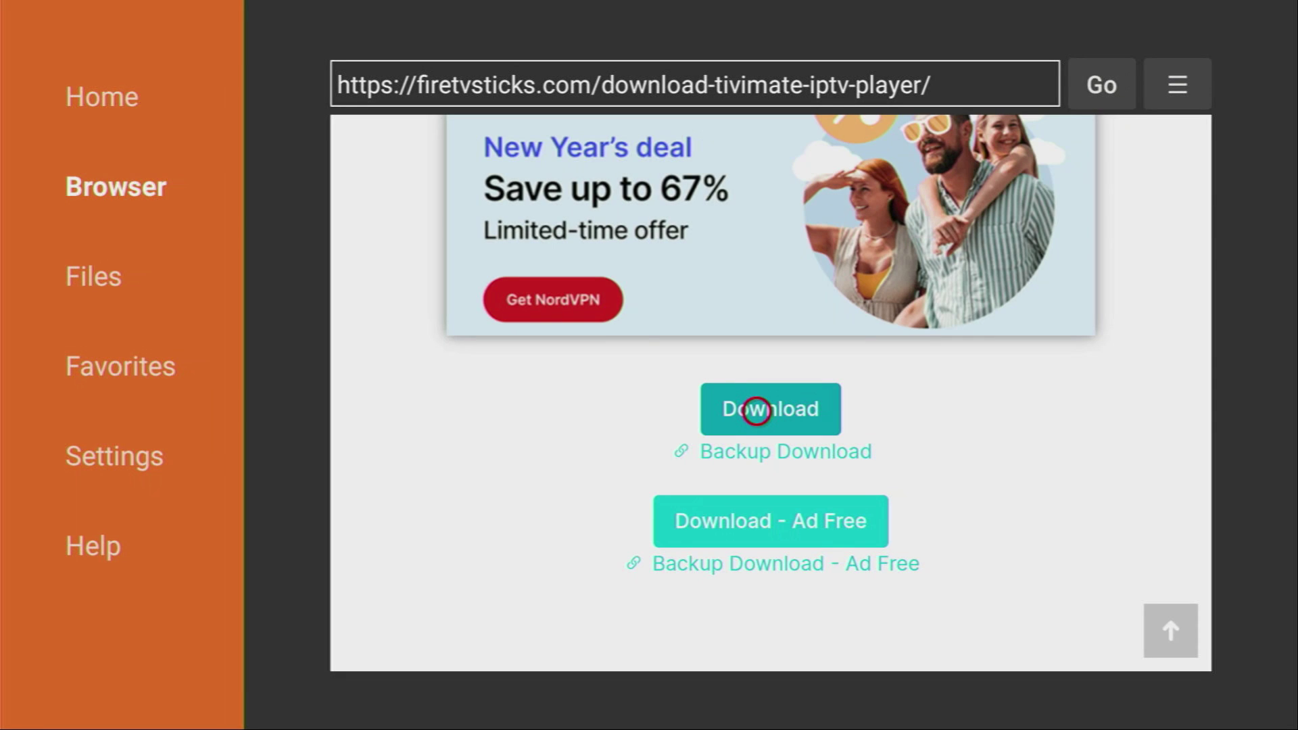
- From the Home screen, move the TiviMate tile to the front of the apps row
key("Home")
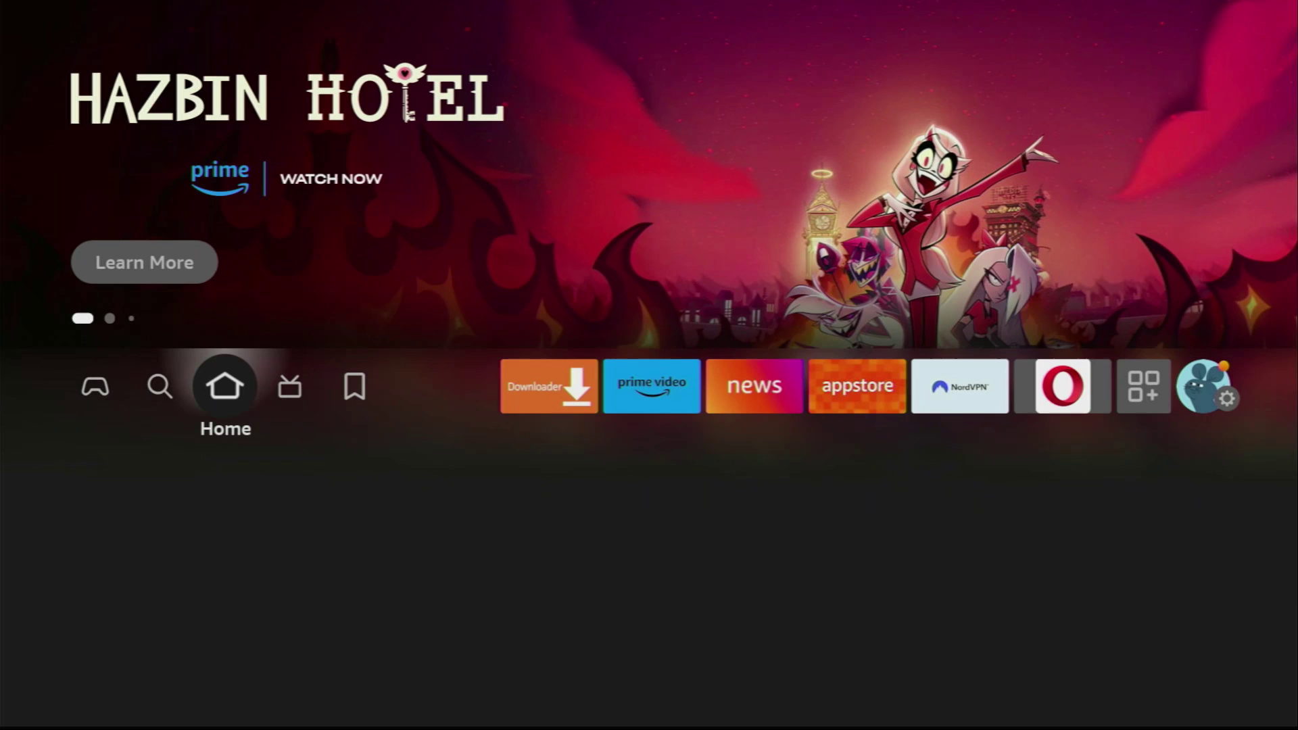
key("Right")
key("Right")
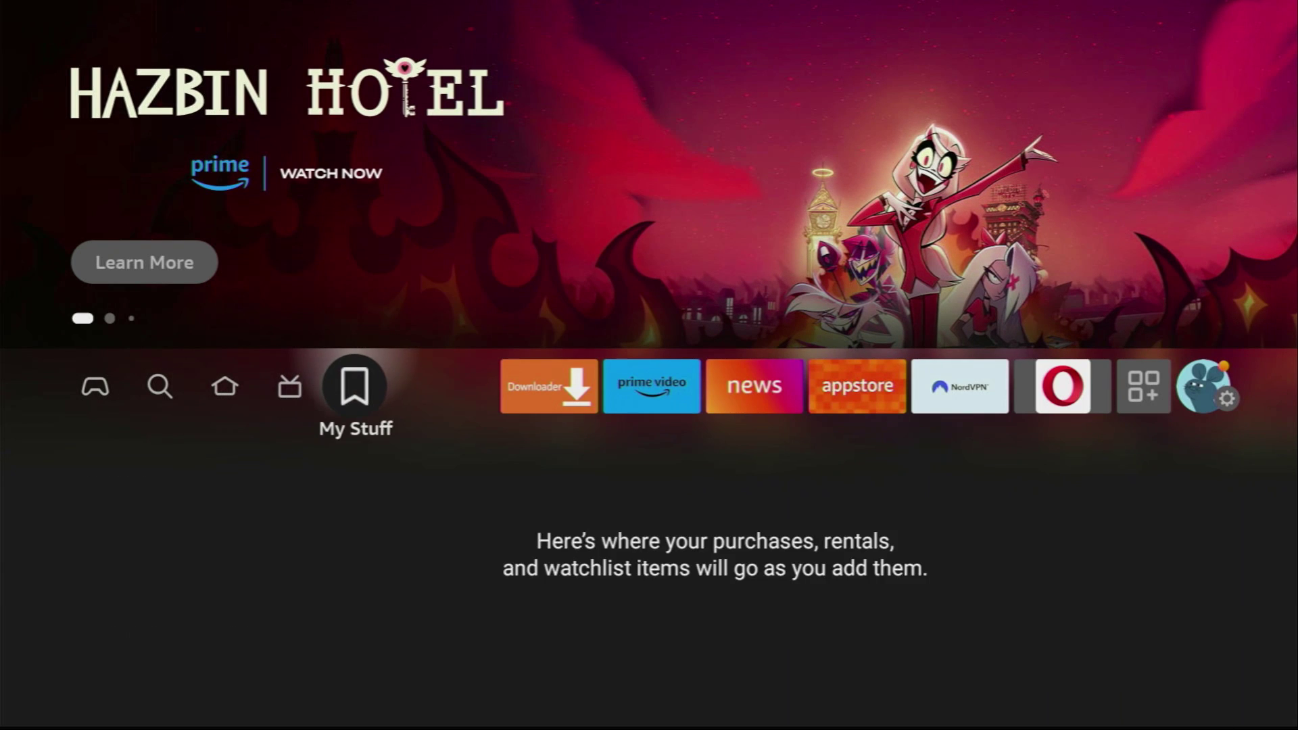
key("Right")
key("Right")
key("Right")
key("Right")
key("Right")
key("Right")
key("Right")
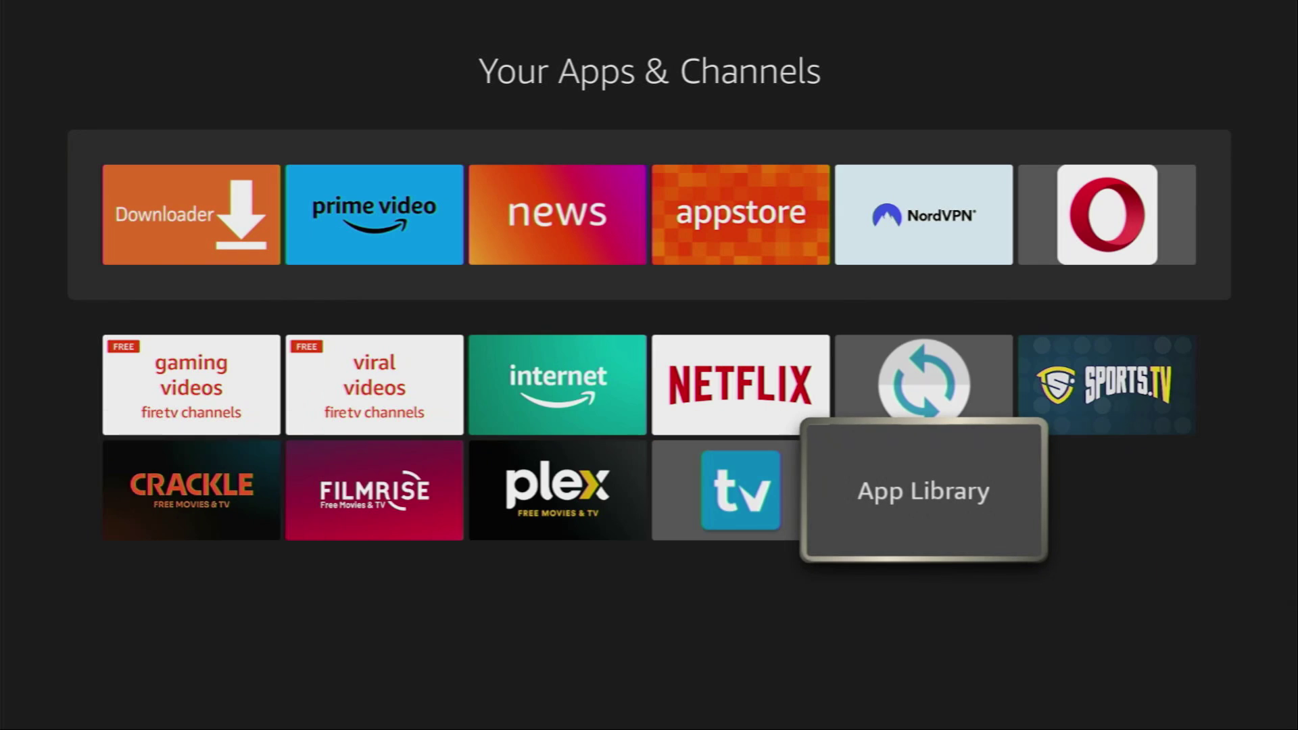
key("Left")
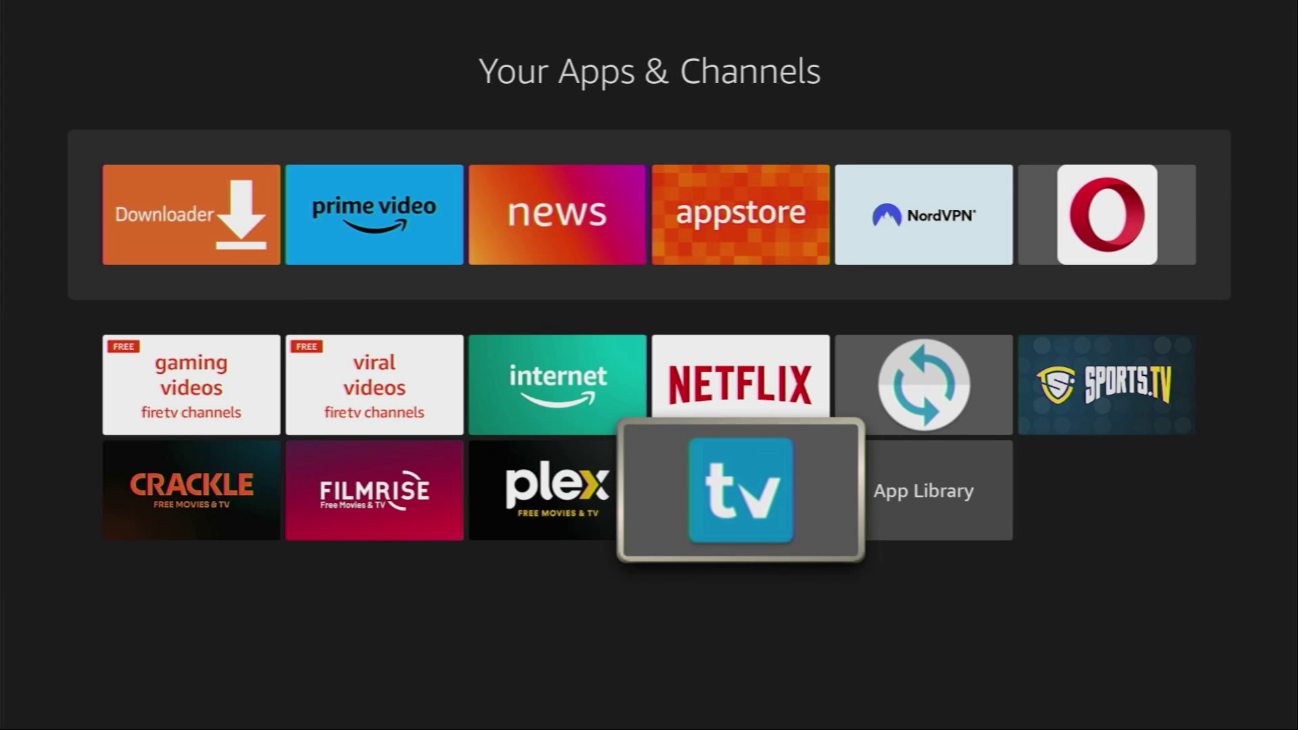
key("Menu")
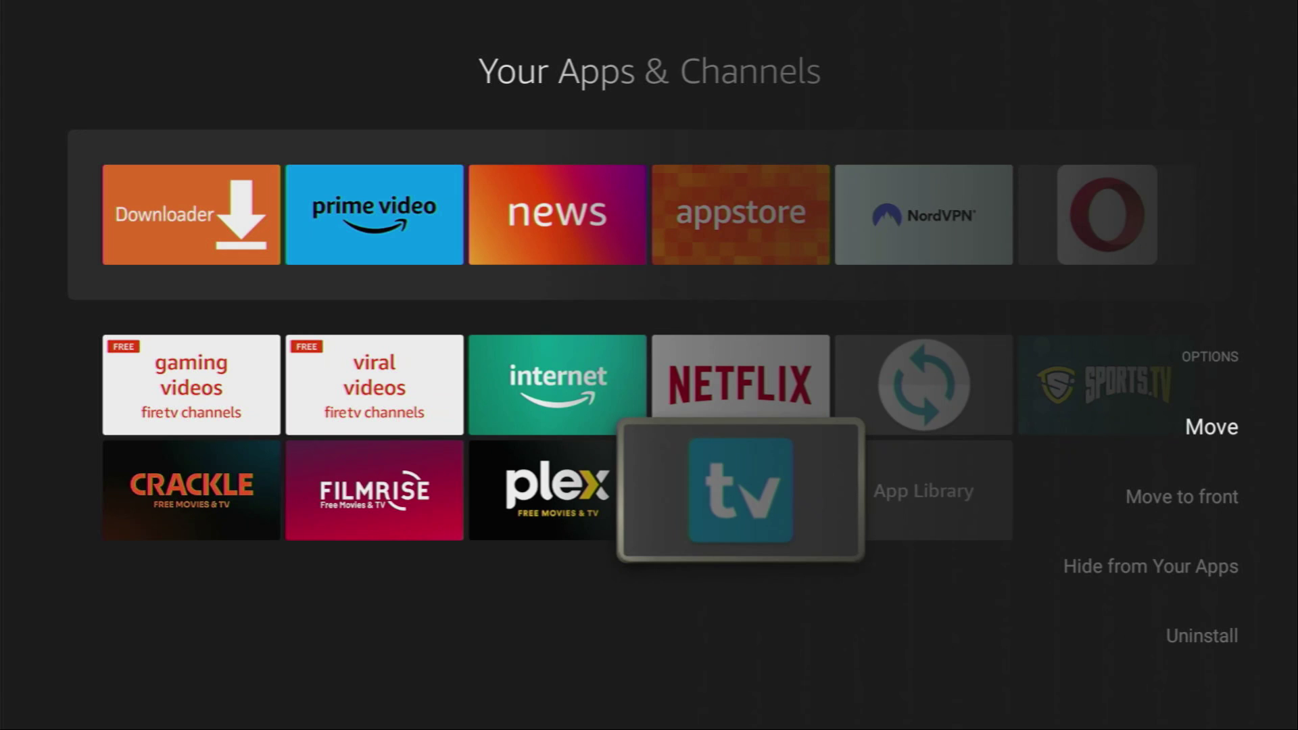
key("Down")
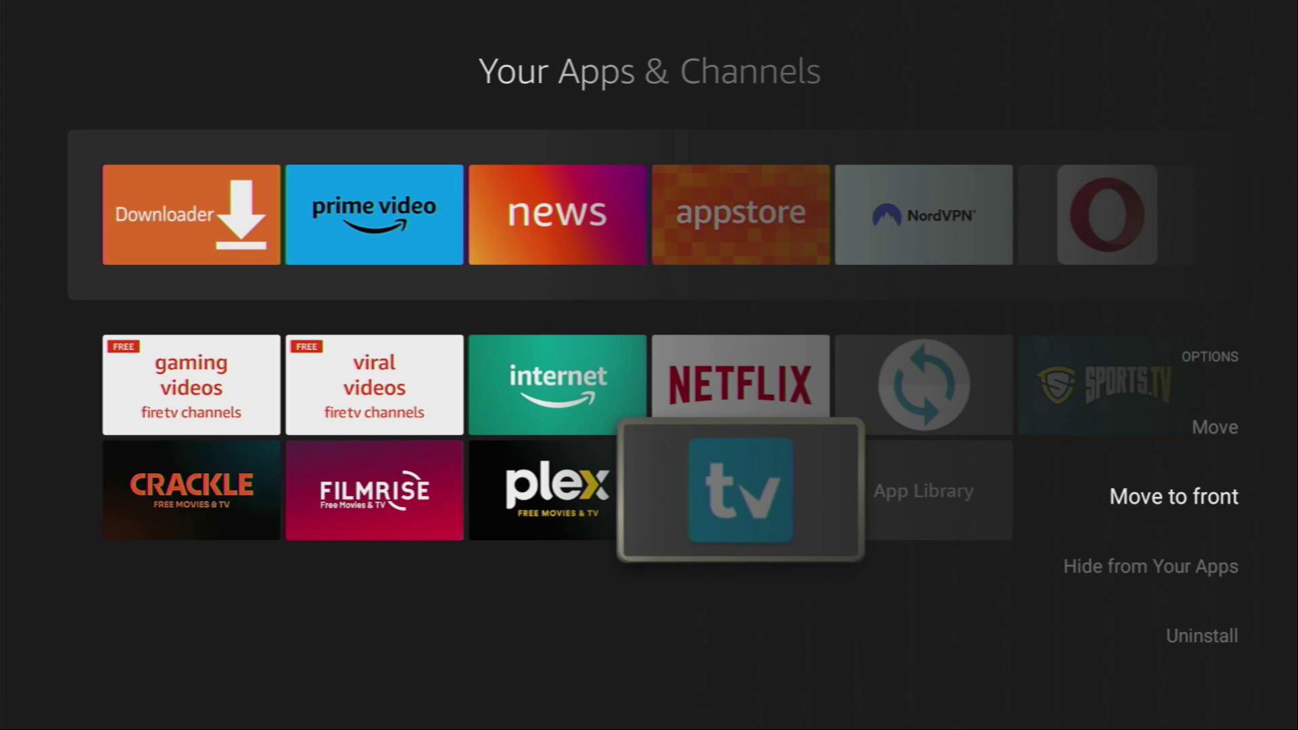
key("Return")
- Check that TiviMate now sits first in the top row, ahead of Downloader
key("Down")
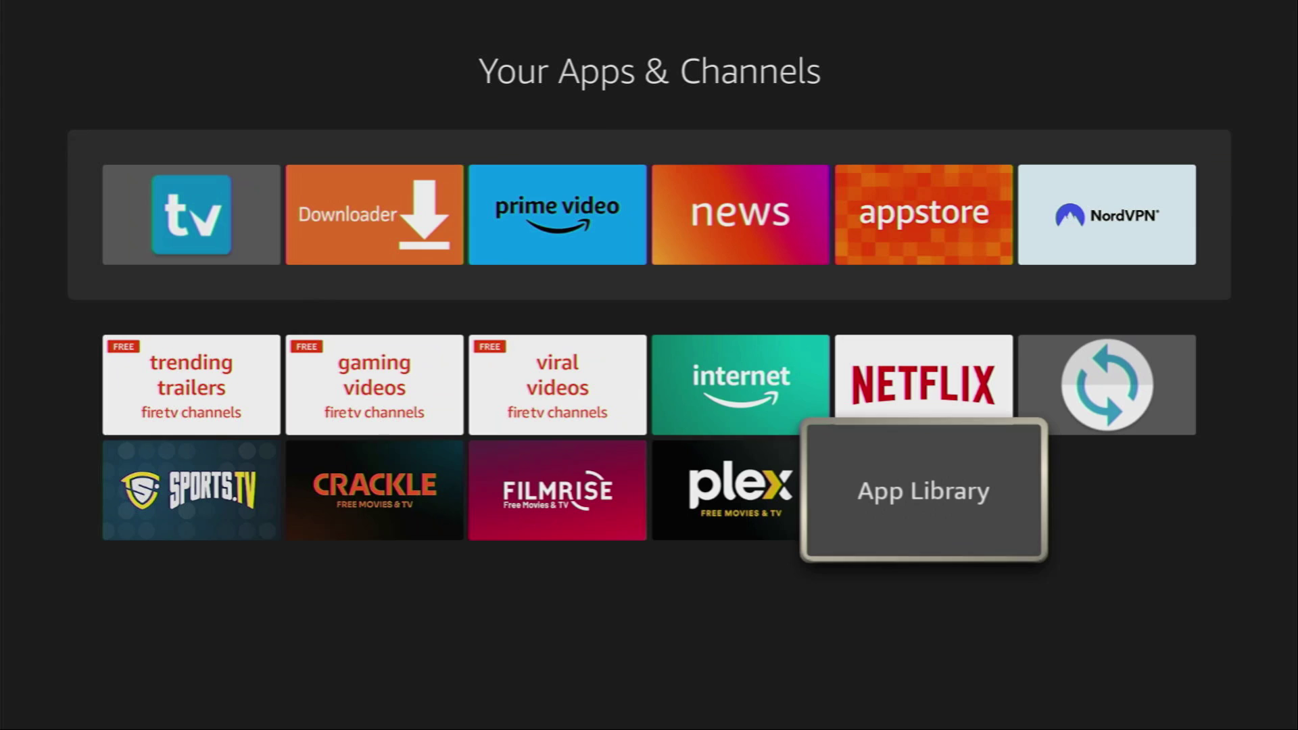
key("Left")
key("Left")
key("Up")
key("Up")
key("Up")
key("Left")
key("Left")
key("Up")
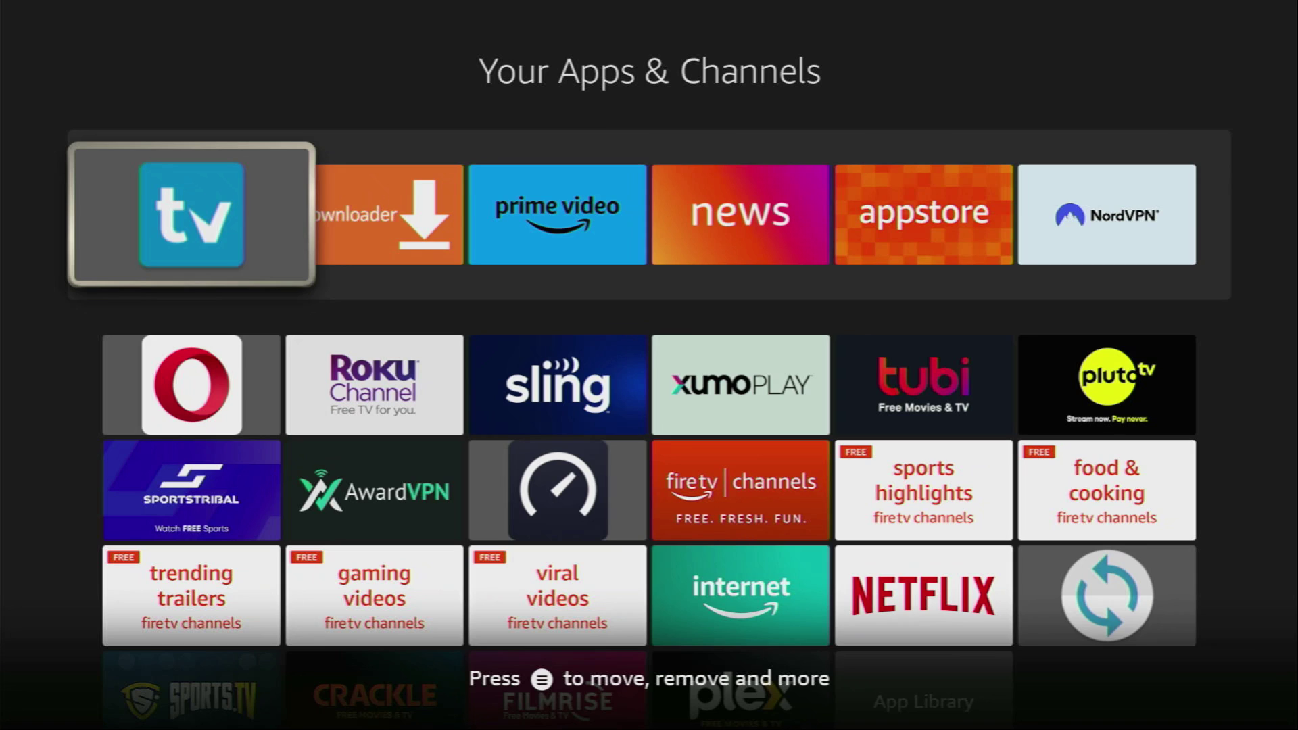
key("Right")
key("Right")
key("Right")
key("Right")
key("Right")
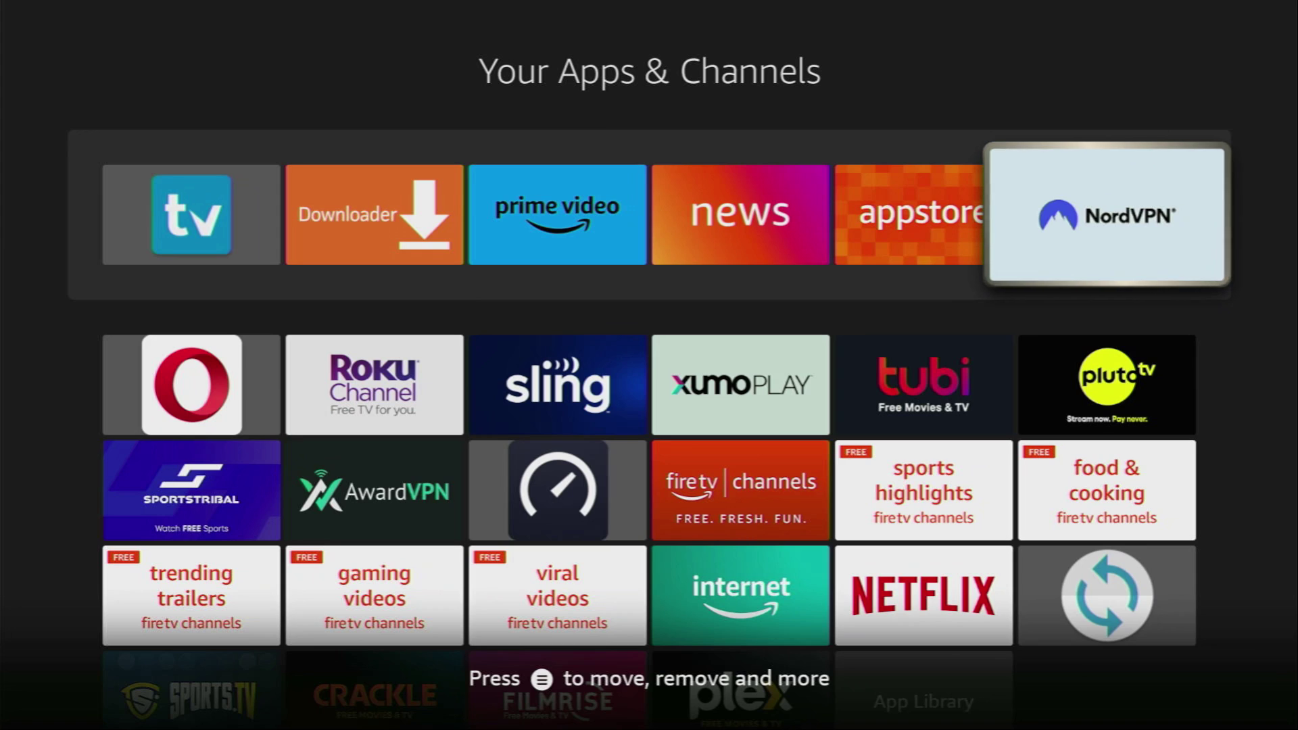
key("Left")
key("Left")
key("Left")
key("Left")
key("Left")
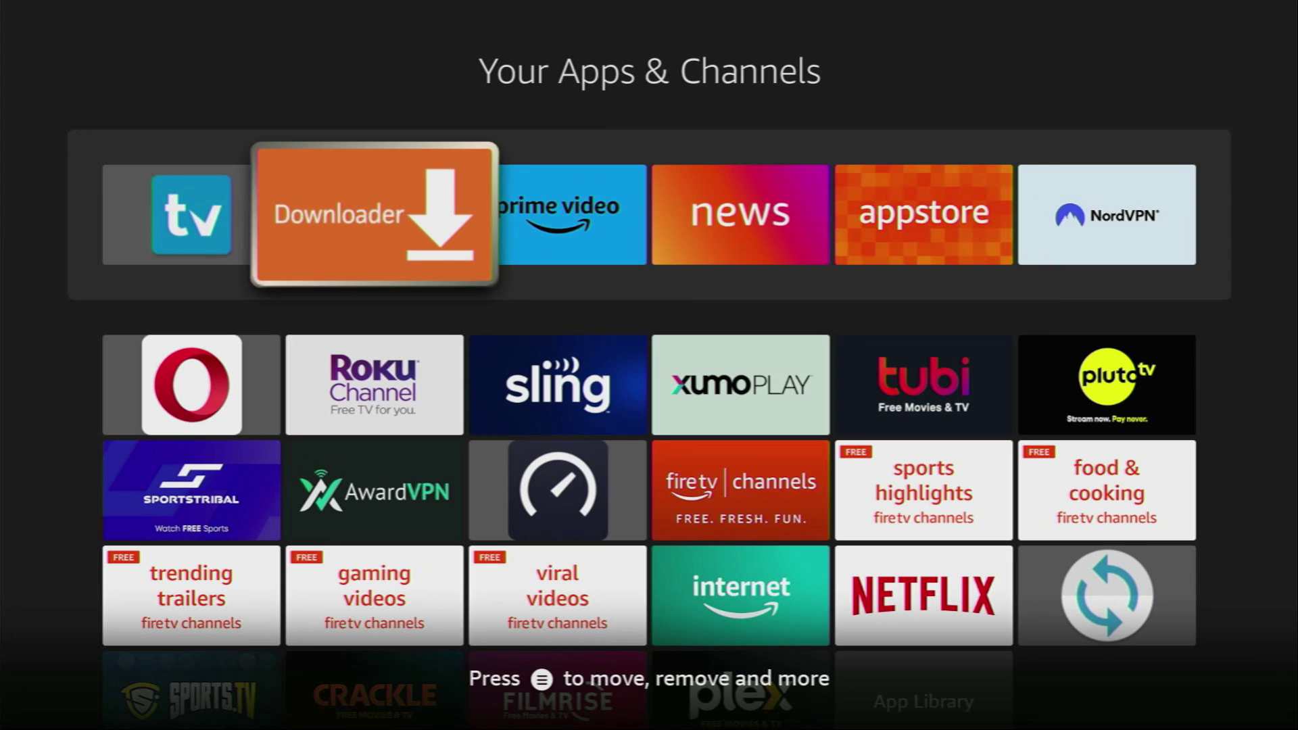
- Launch TiviMate and choose Add playlist on its welcome screen
key("Return")
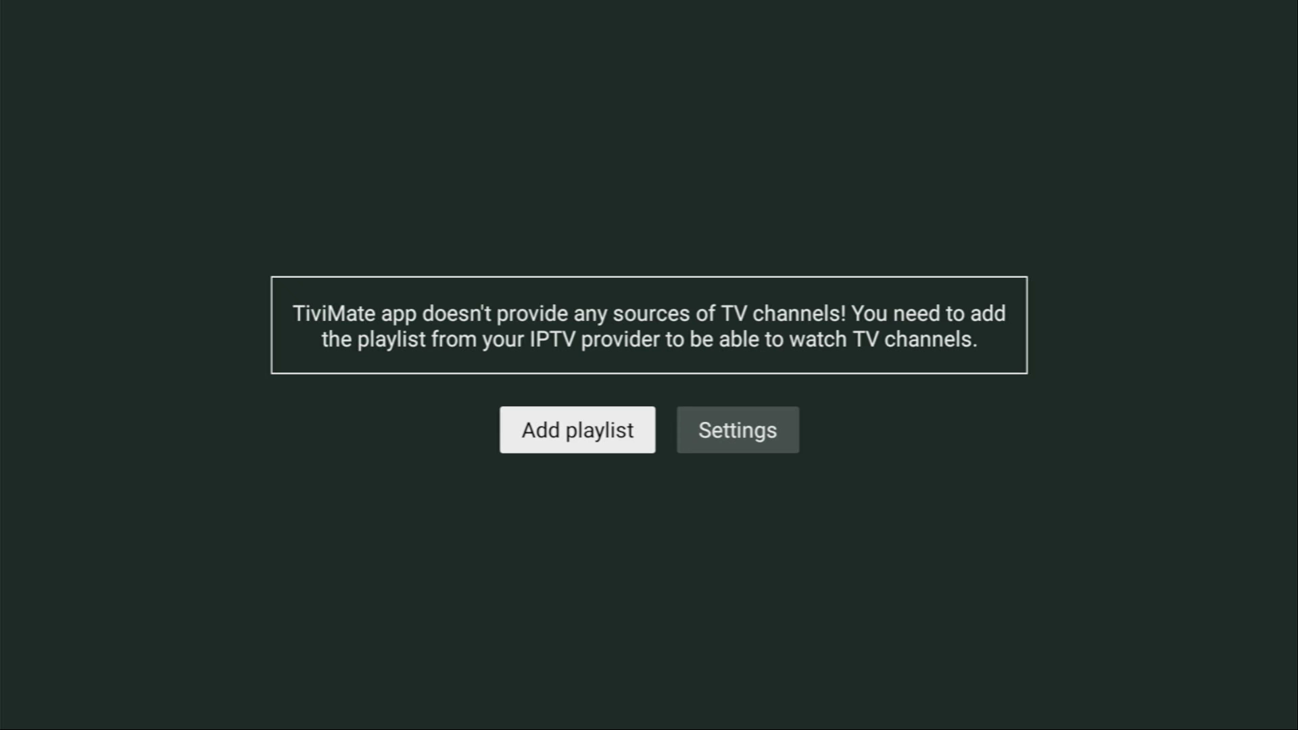
key("Right")
key("Left")
key("Return")
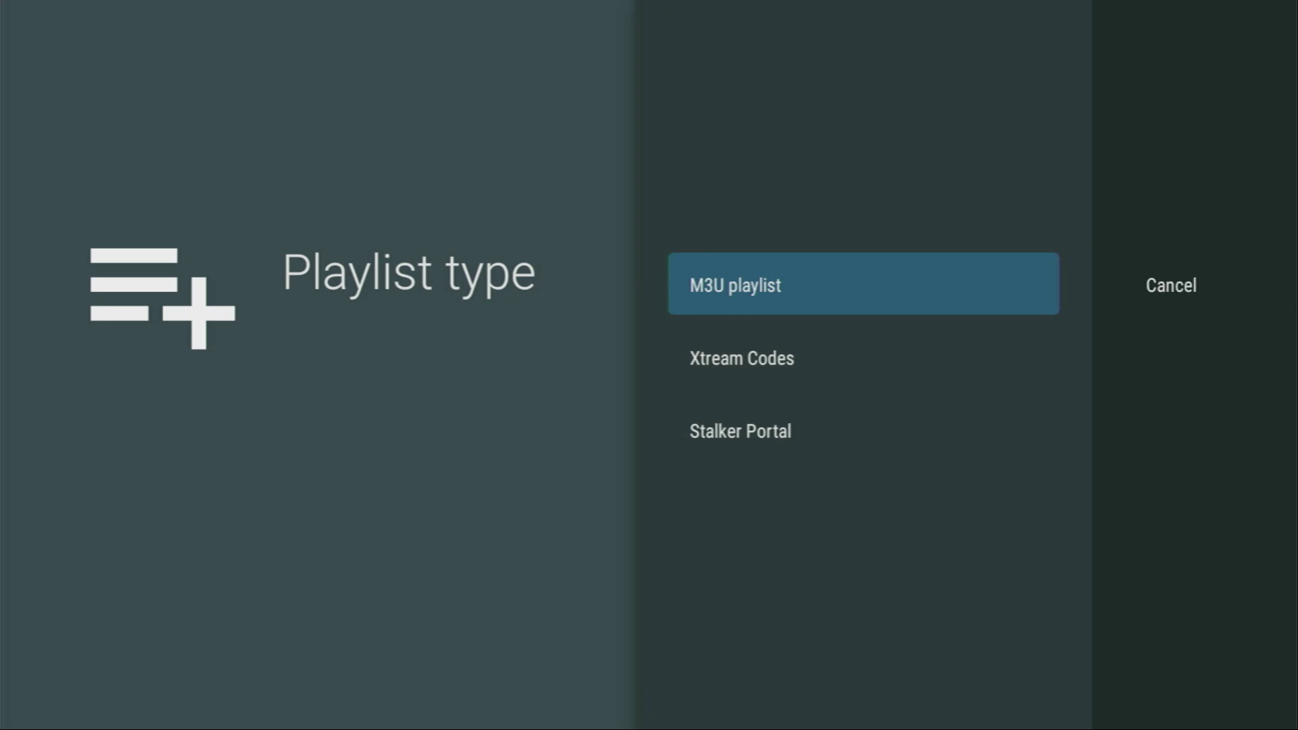
- Try the M3U playlist type, then dismiss the URL entry without typing anything
key("Down")
key("Up")
key("Return")
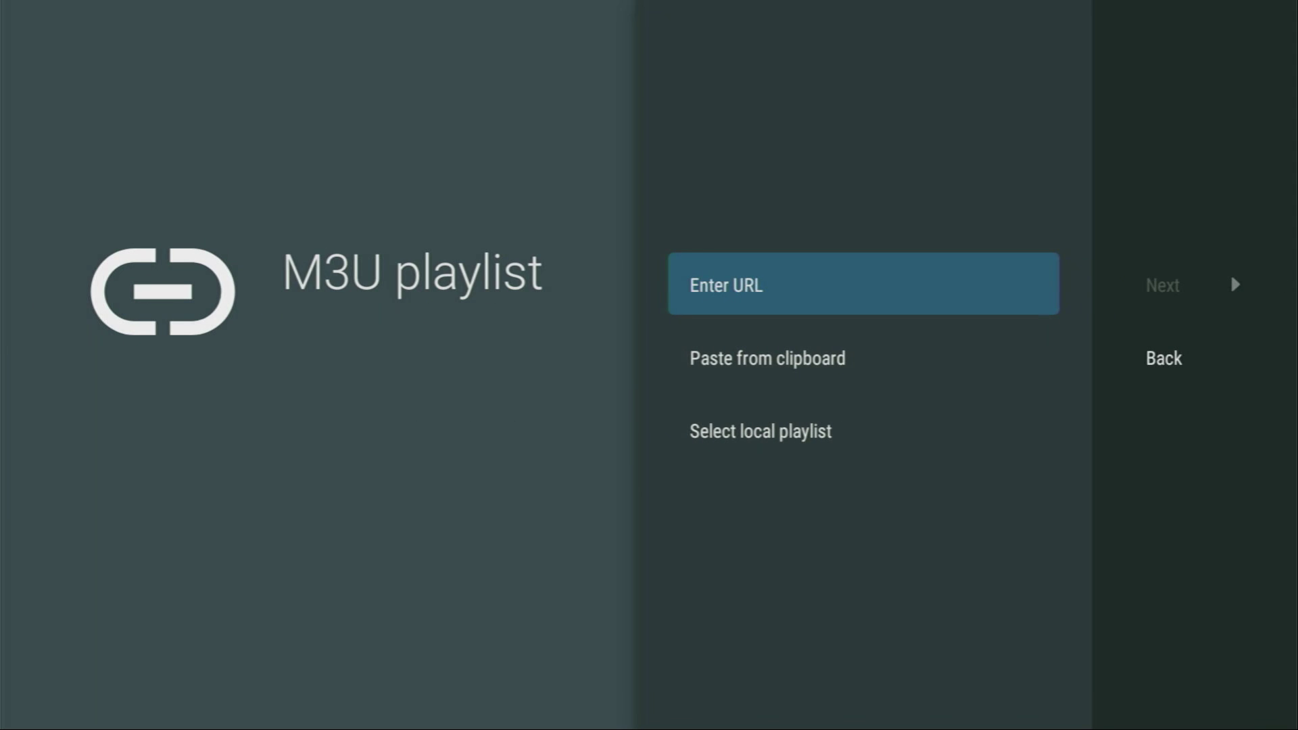
key("Return")
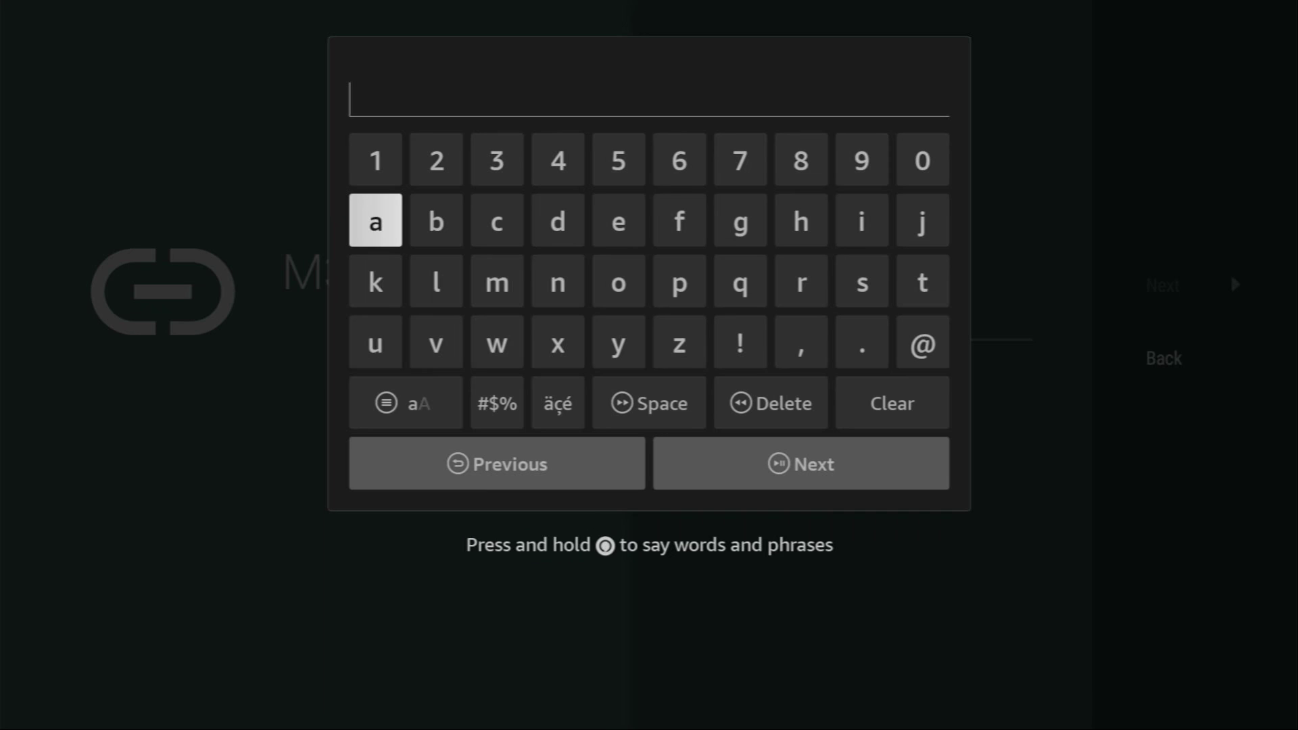
key("Escape")
- Go back to Playlist type and choose Xtream Codes to open its server form
key("Down")
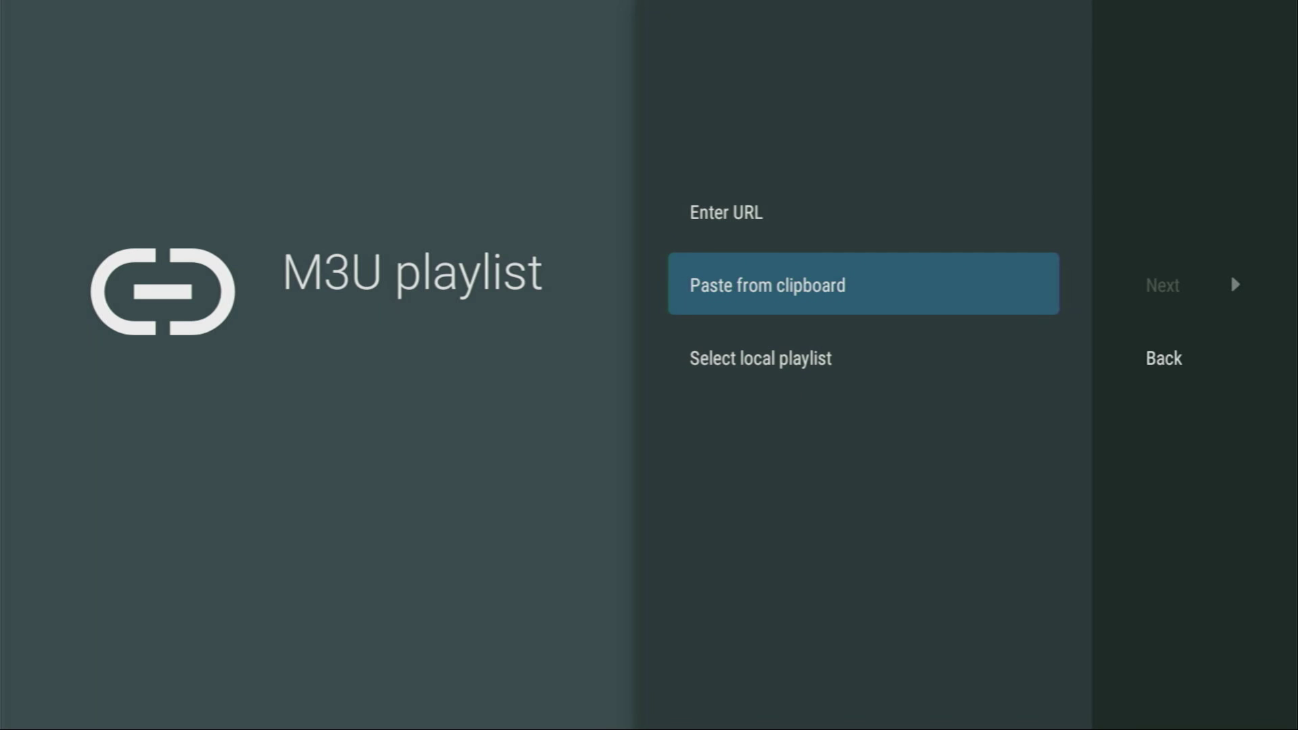
key("Right")
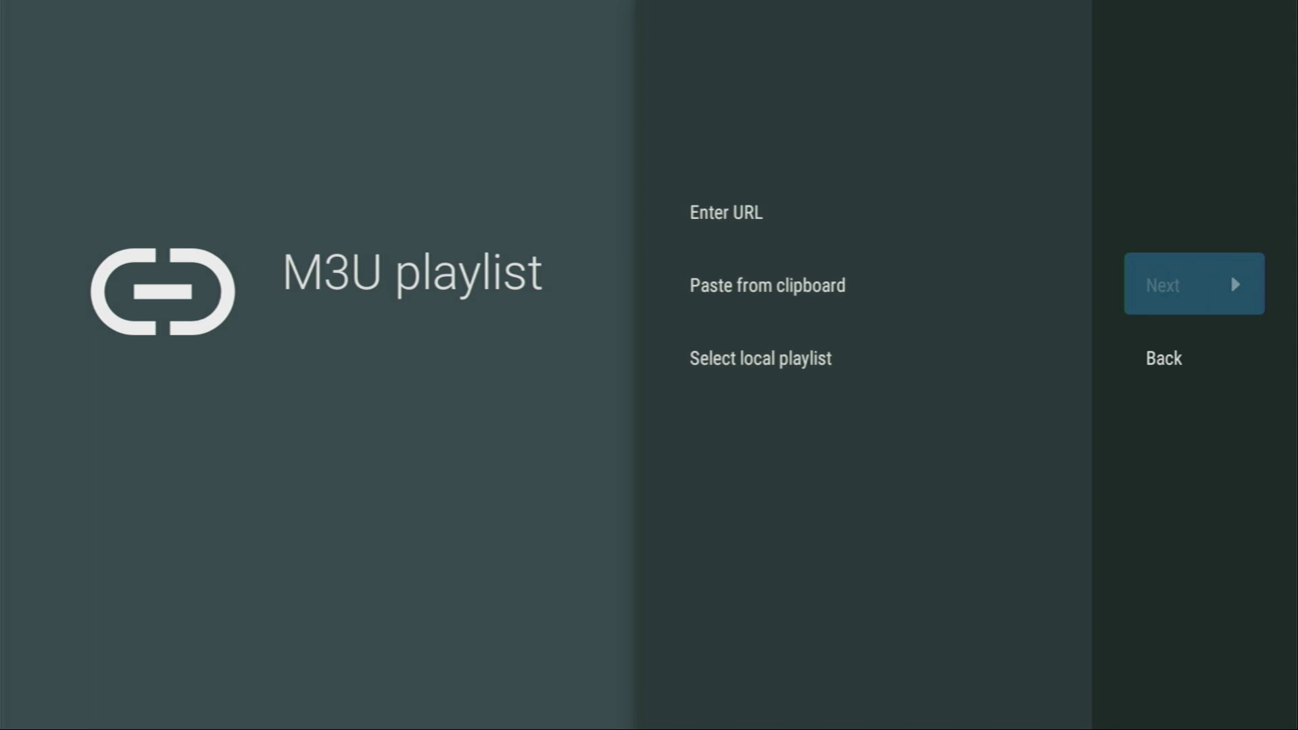
key("Escape")
key("Down")
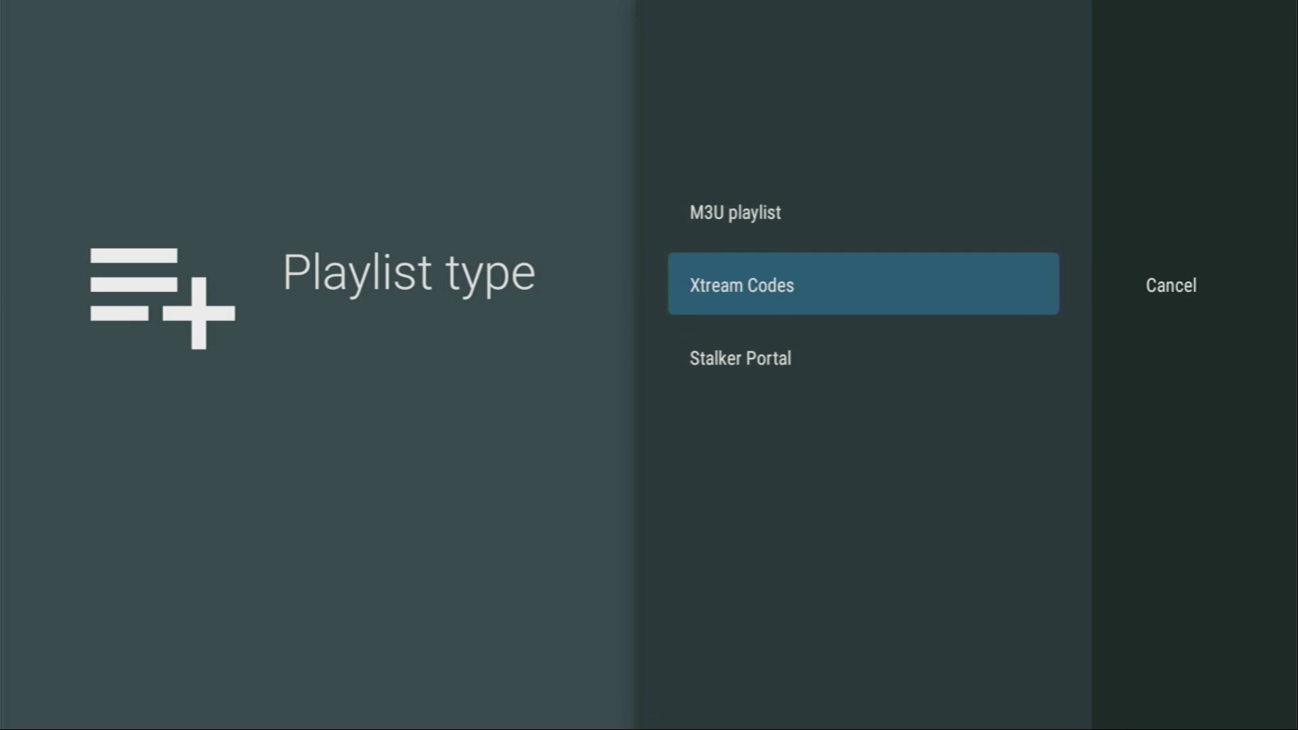
key("Return")
key("Return")
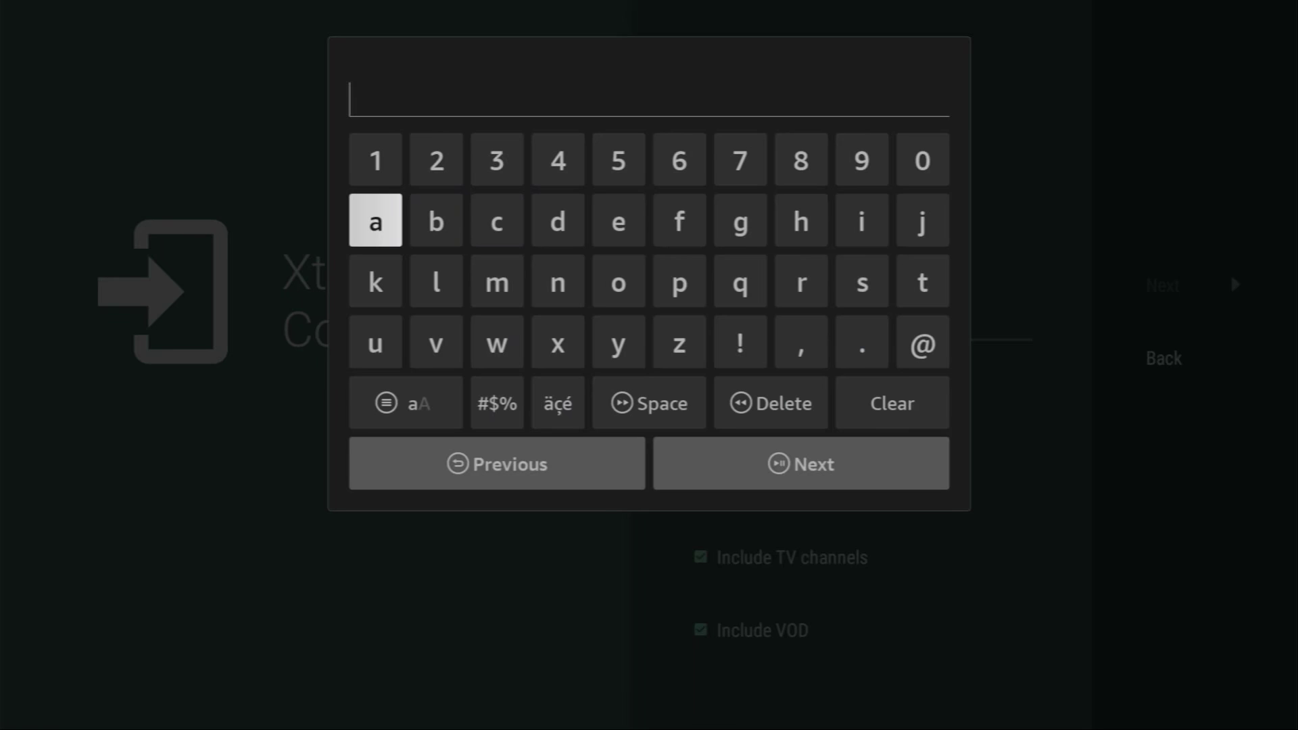